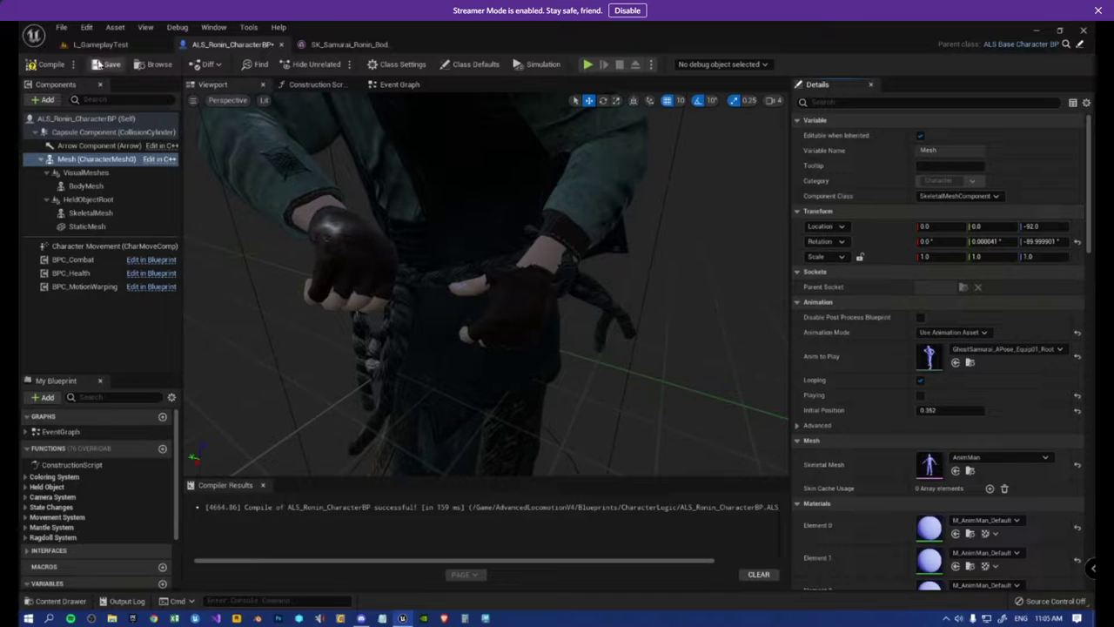
- Add the SK_Samurai_Ronin_Weapon asset as a skeletal mesh component under BodyMesh in the ALS_Ronin_CharacterBP blueprint
left_click(101, 45)
left_click(321, 45)
left_click(91, 65)
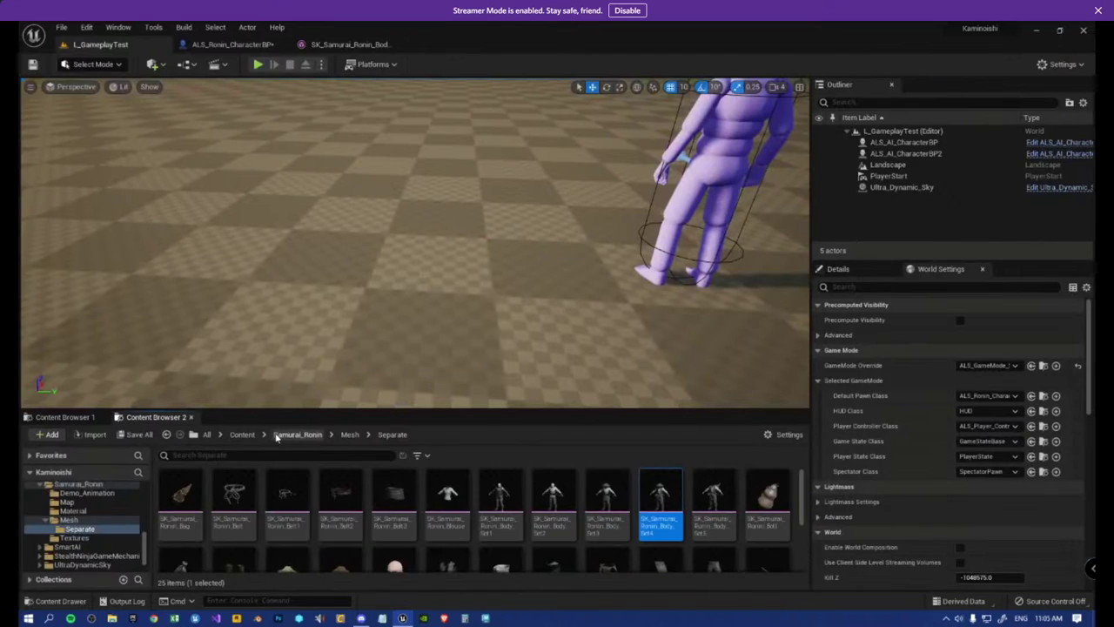
scroll(605, 509, "down", 3)
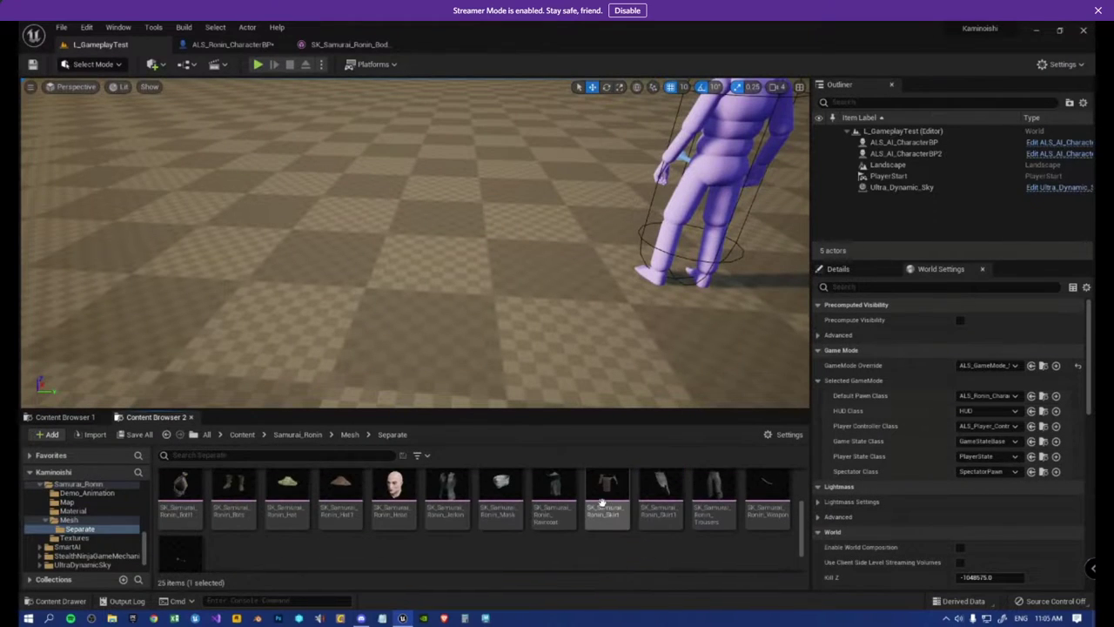
left_click(756, 523)
left_click(231, 44)
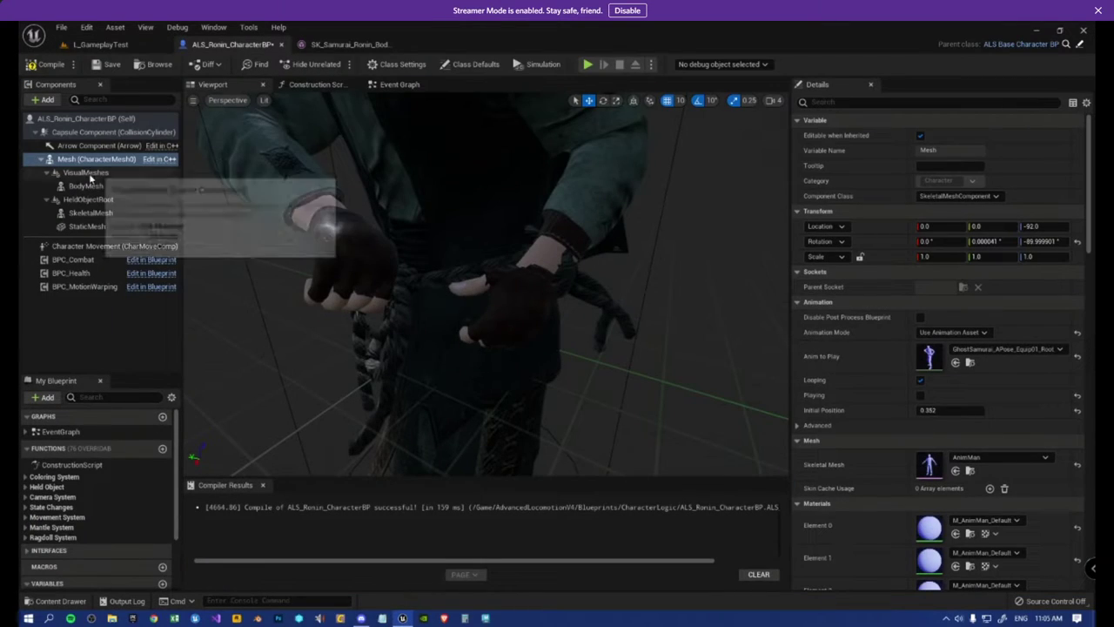
left_click(81, 187)
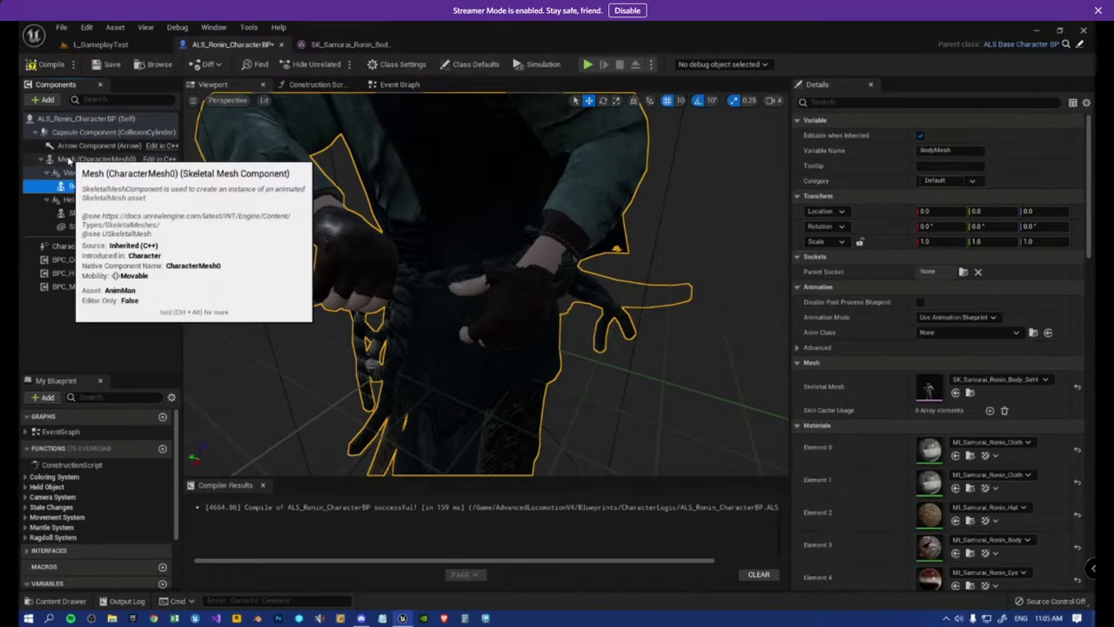
left_click(48, 100)
left_click(131, 202)
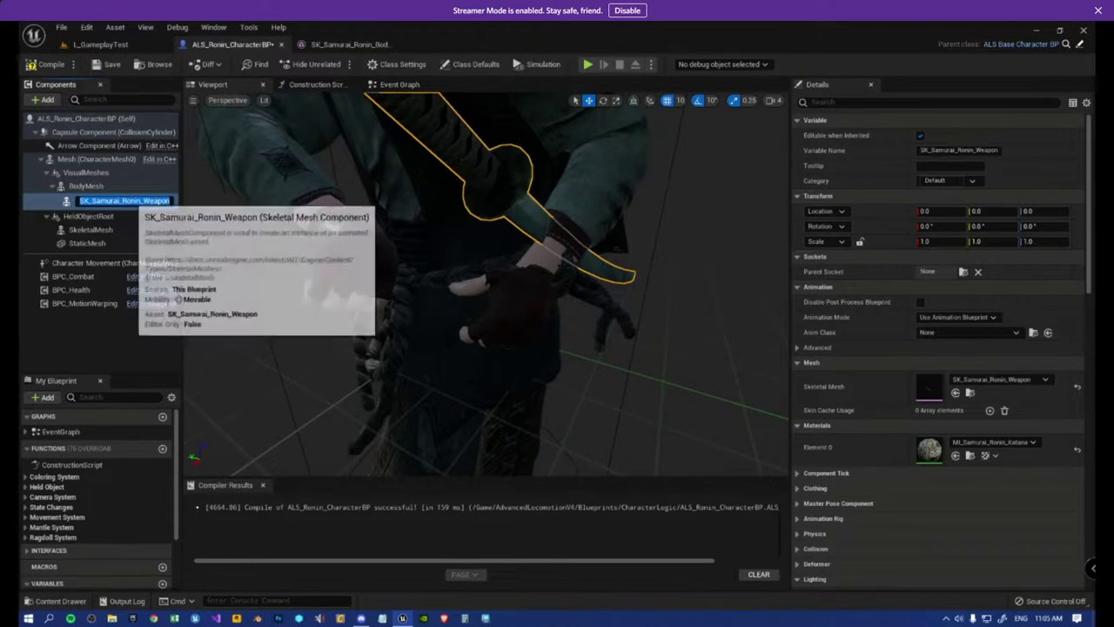
- Rename the new weapon component Ronin_Weapon
left_click_drag(122, 202, 20, 205)
key("BackSpace")
key("Return")
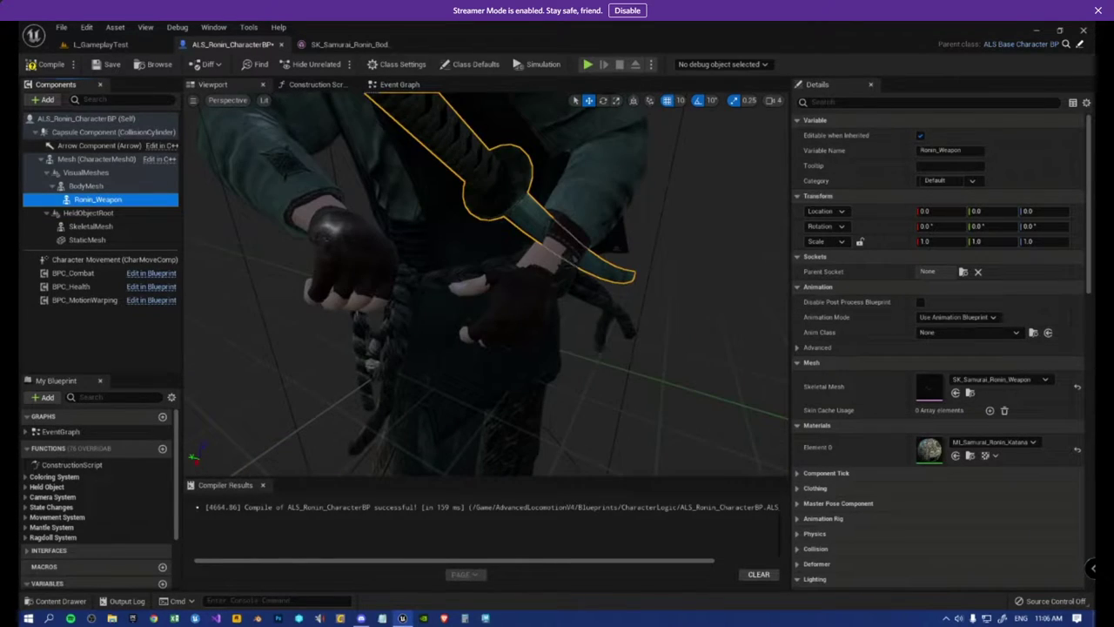
- Lower the Ronin_Weapon component along Z to -20
mouse_move(485, 283)
right_mouse_down()
mouse_move(488, 270)
mouse_move(492, 288)
right_mouse_up()
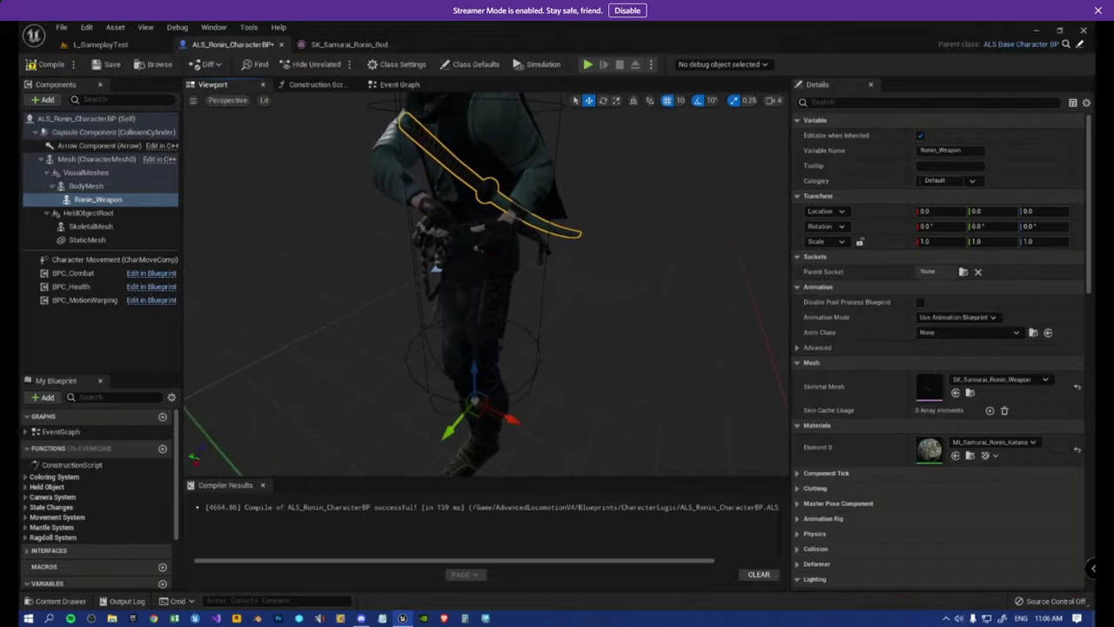
left_click_drag(475, 373, 476, 398)
mouse_move(476, 398)
right_mouse_down()
mouse_move(478, 410)
mouse_move(481, 398)
right_mouse_up()
- Set the initial animation position of the character's Mesh component to 0.328
left_click(86, 186)
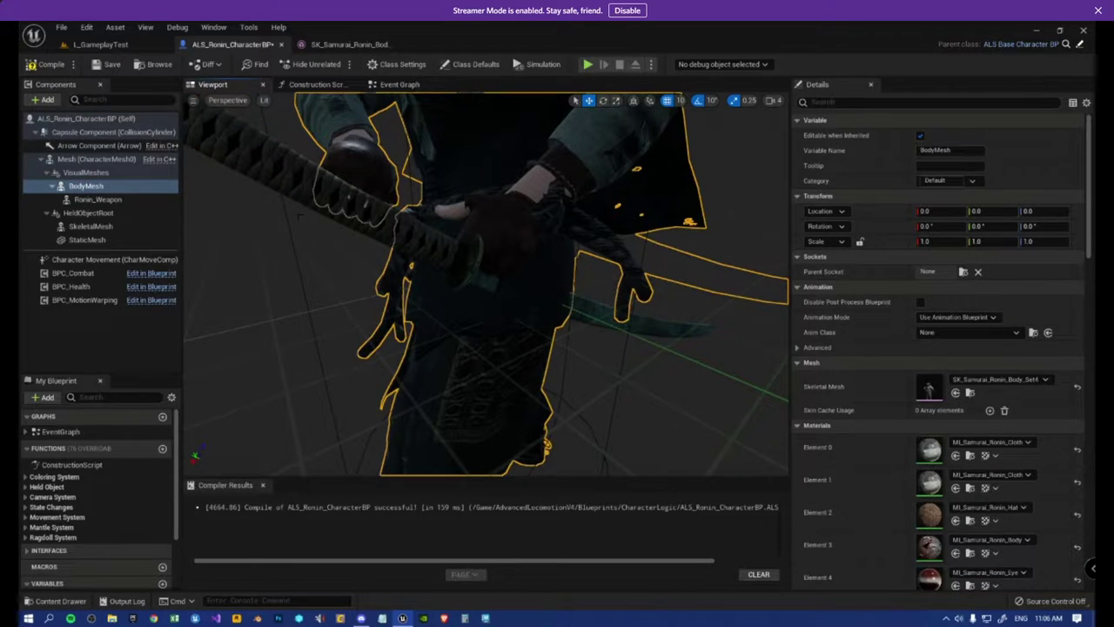
left_click(83, 160)
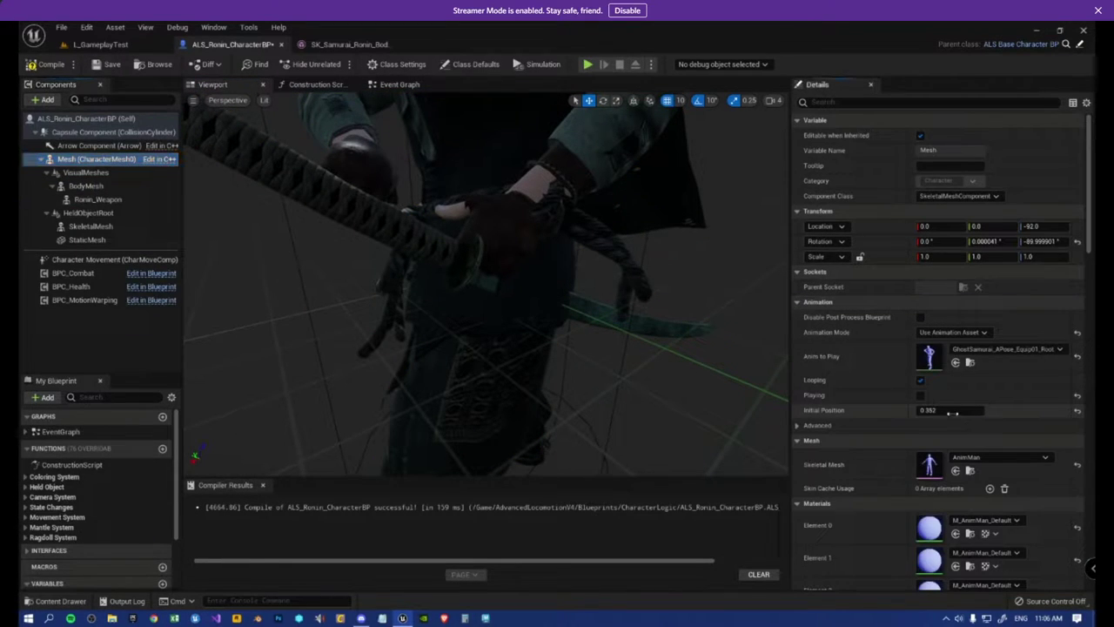
mouse_move(952, 413)
left_mouse_down()
mouse_move(926, 412)
mouse_move(949, 411)
left_mouse_up()
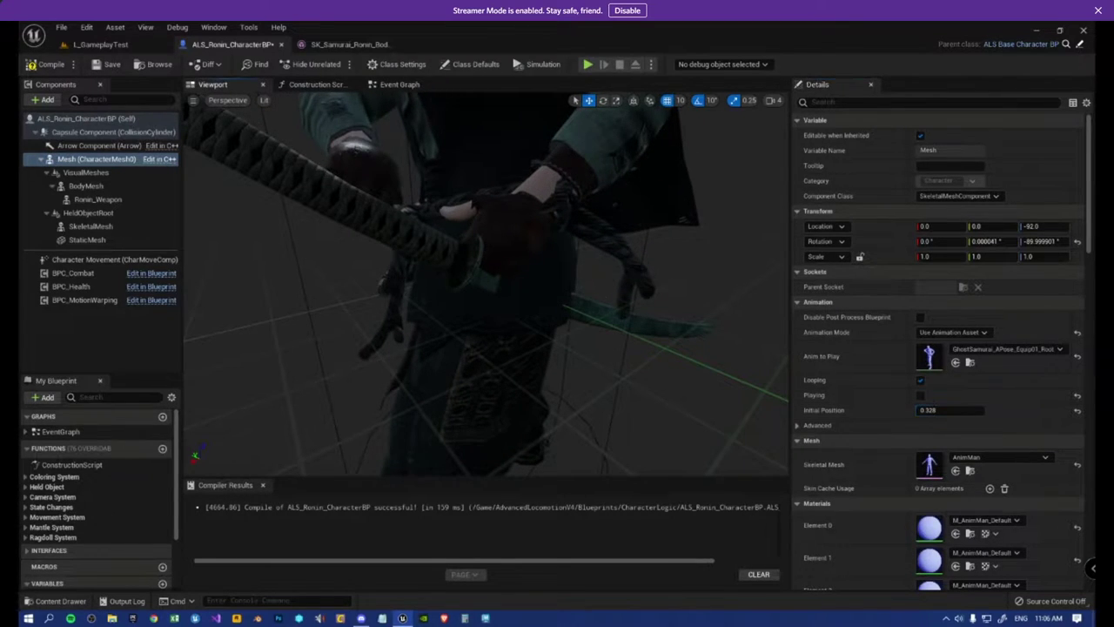
- Add a Scene component under Ronin_Weapon and name it KatanaRoot
right_click_drag(488, 278, 501, 318)
left_click(559, 249)
key("w")
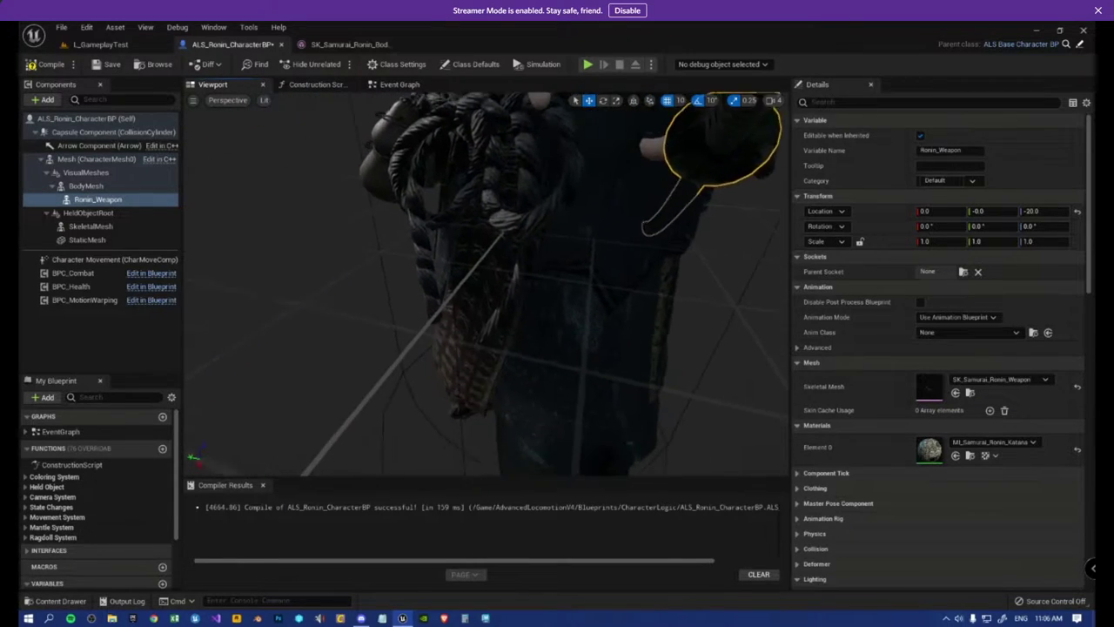
right_click_drag(229, 234, 229, 231)
key("s")
left_click(44, 99)
type("s")
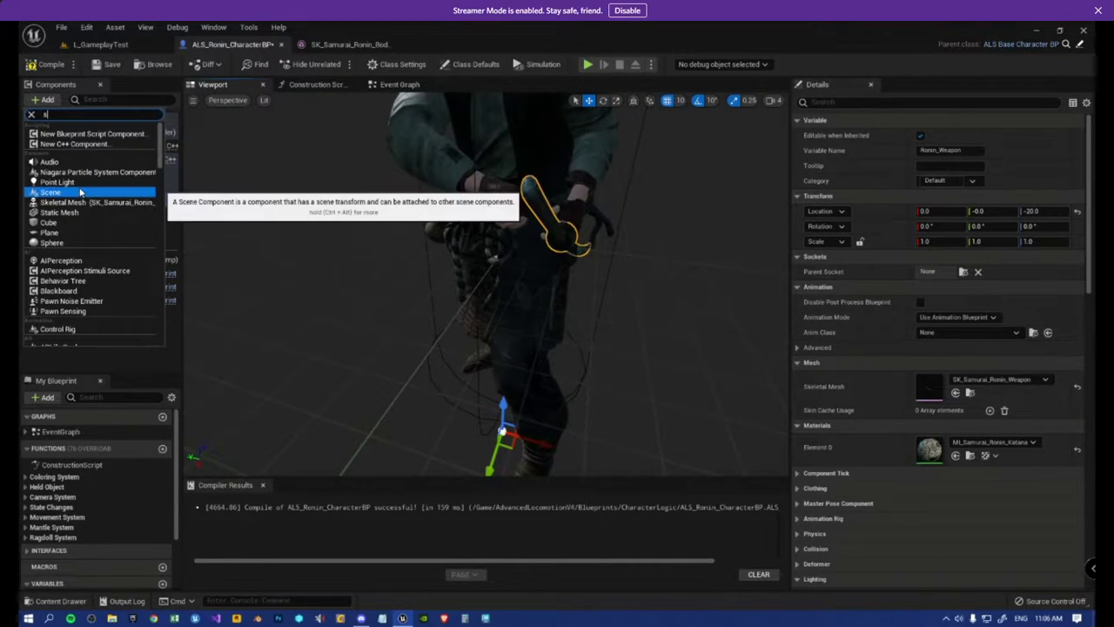
type("cwen")
key("BackSpace")
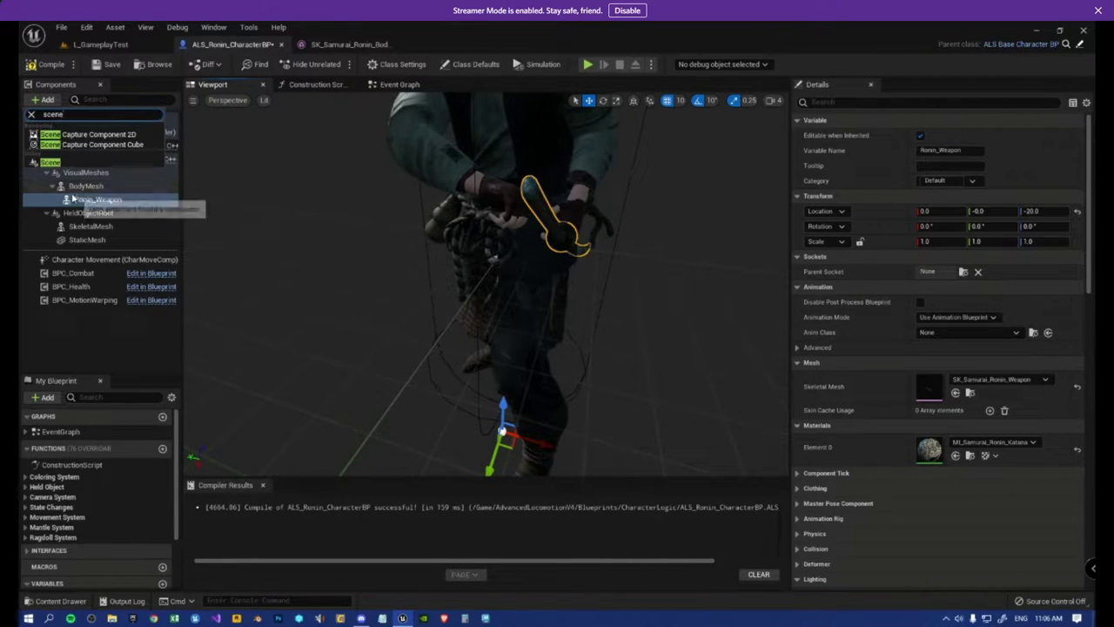
left_click(71, 164)
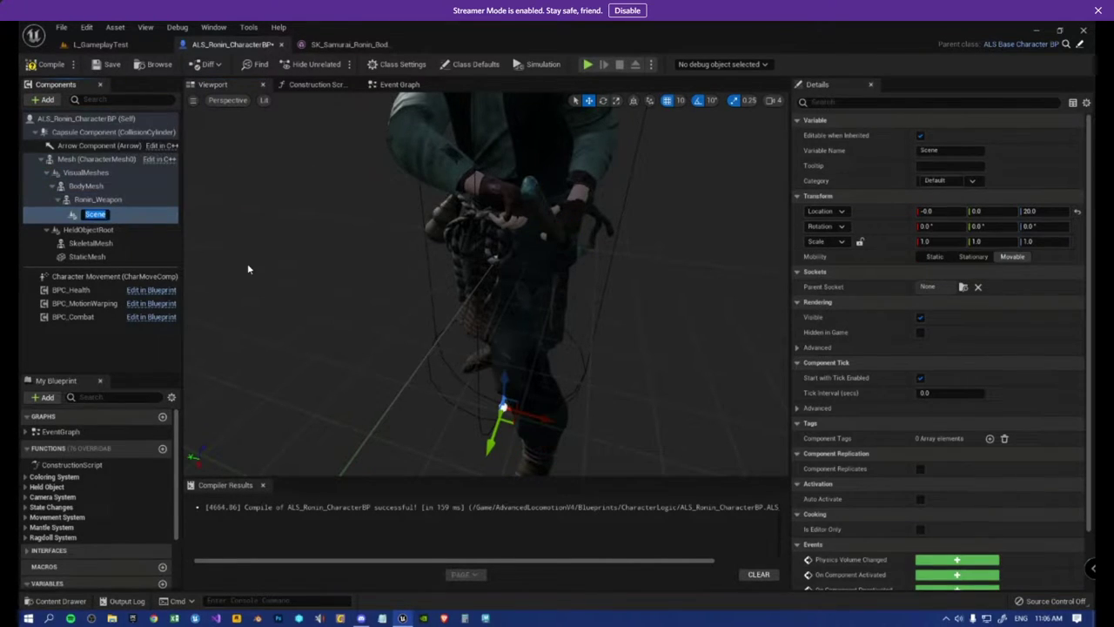
type("KatanaRoot")
key("Return")
- Rearrange the component hierarchy so that KatanaRoot sits under BodyMesh and Ronin_Weapon sits under KatanaRoot
right_click_drag(248, 262, 239, 248)
mouse_move(111, 200)
left_mouse_down()
mouse_move(134, 215)
mouse_move(115, 199)
left_mouse_up()
left_click(113, 201)
left_click(111, 213)
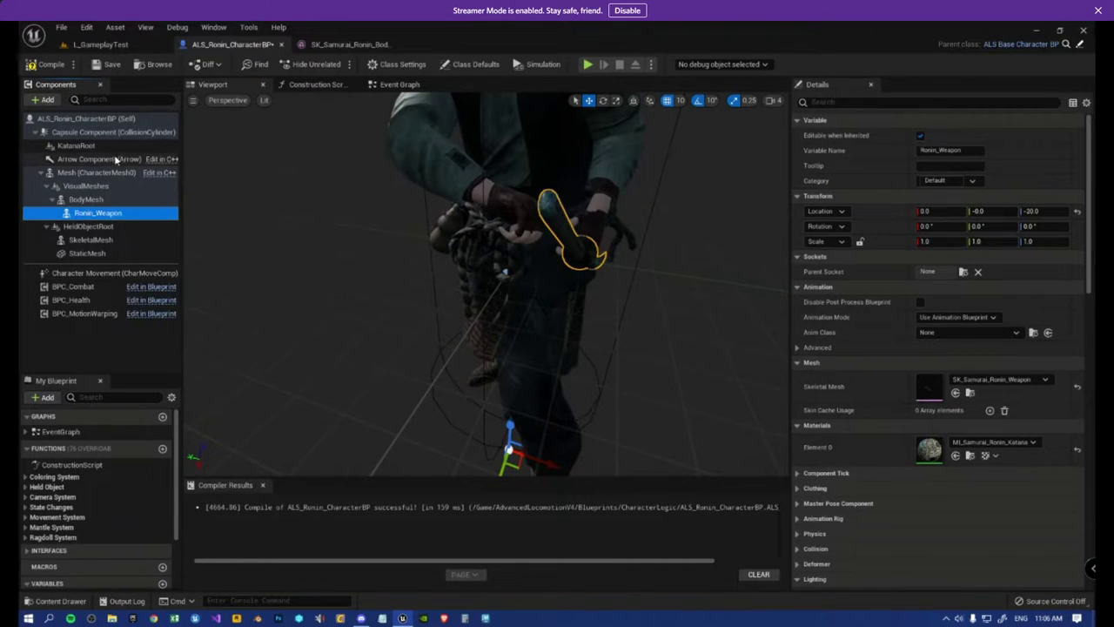
mouse_move(76, 145)
left_mouse_down()
mouse_move(109, 169)
mouse_move(116, 224)
mouse_move(87, 155)
left_mouse_up()
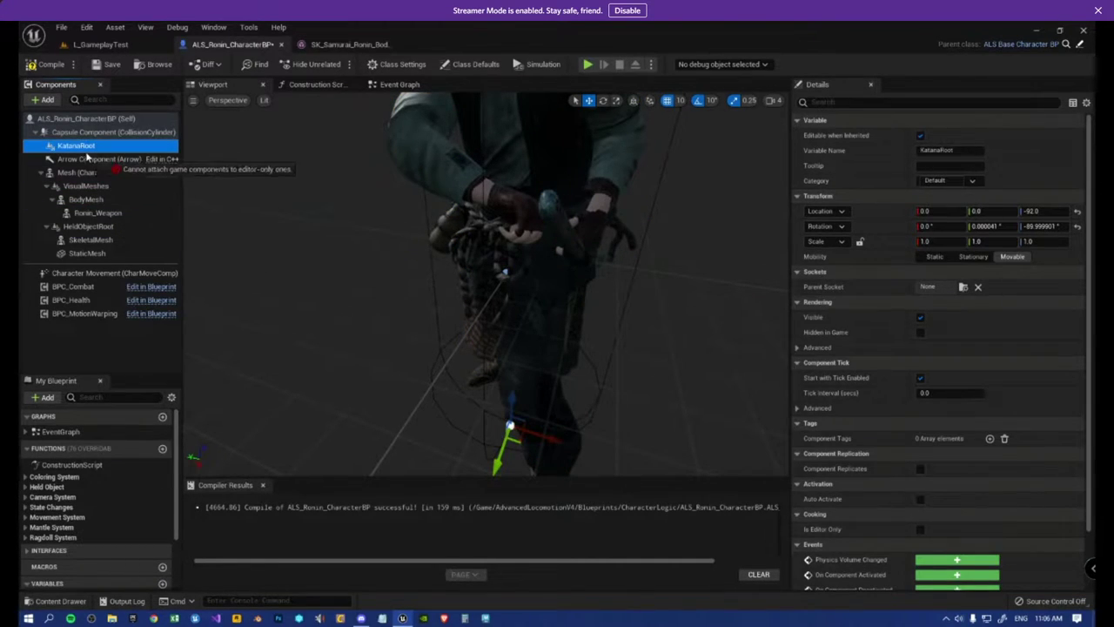
mouse_move(107, 215)
left_mouse_down()
mouse_move(81, 147)
mouse_move(117, 199)
mouse_move(111, 213)
left_mouse_up()
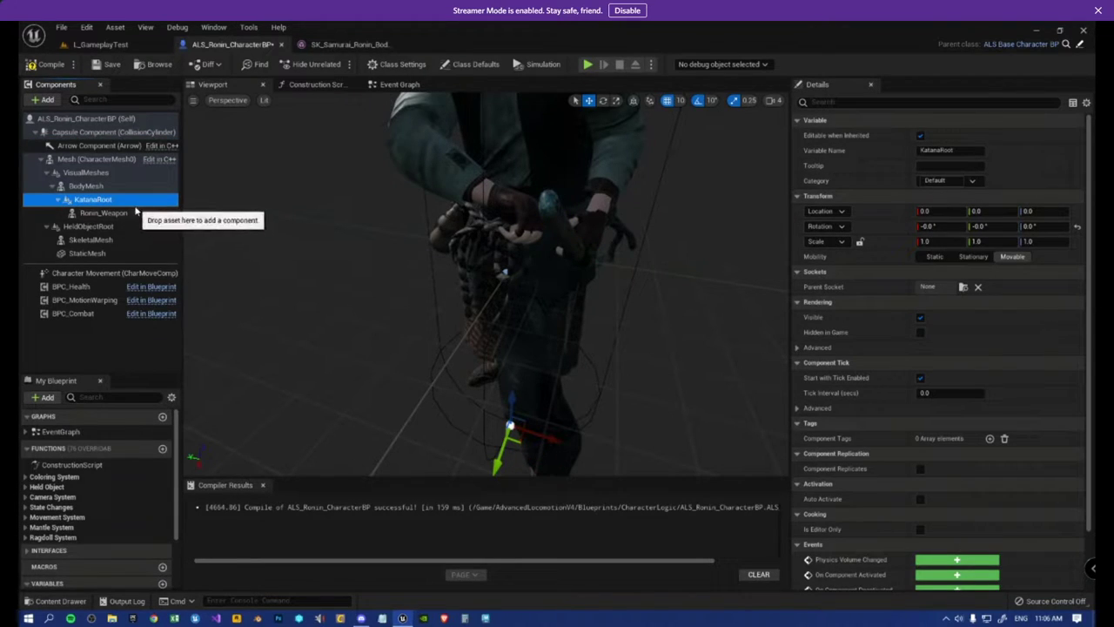
- Reset the location and rotation of both KatanaRoot and Ronin_Weapon to their defaults
left_click(104, 212, "ctrl")
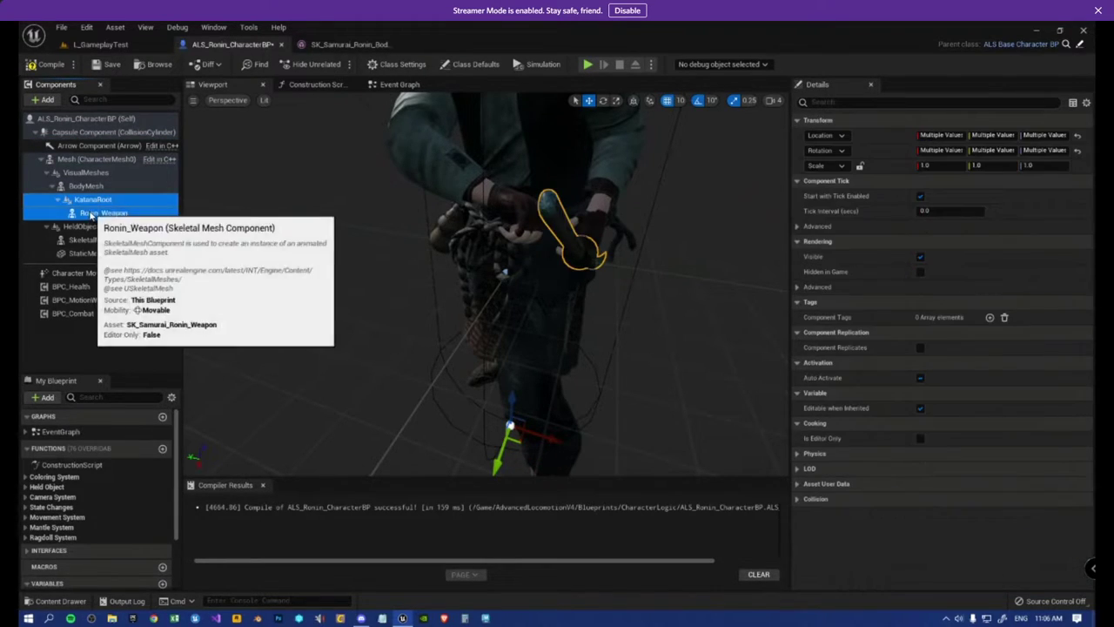
left_click(1077, 151)
left_click(1078, 135)
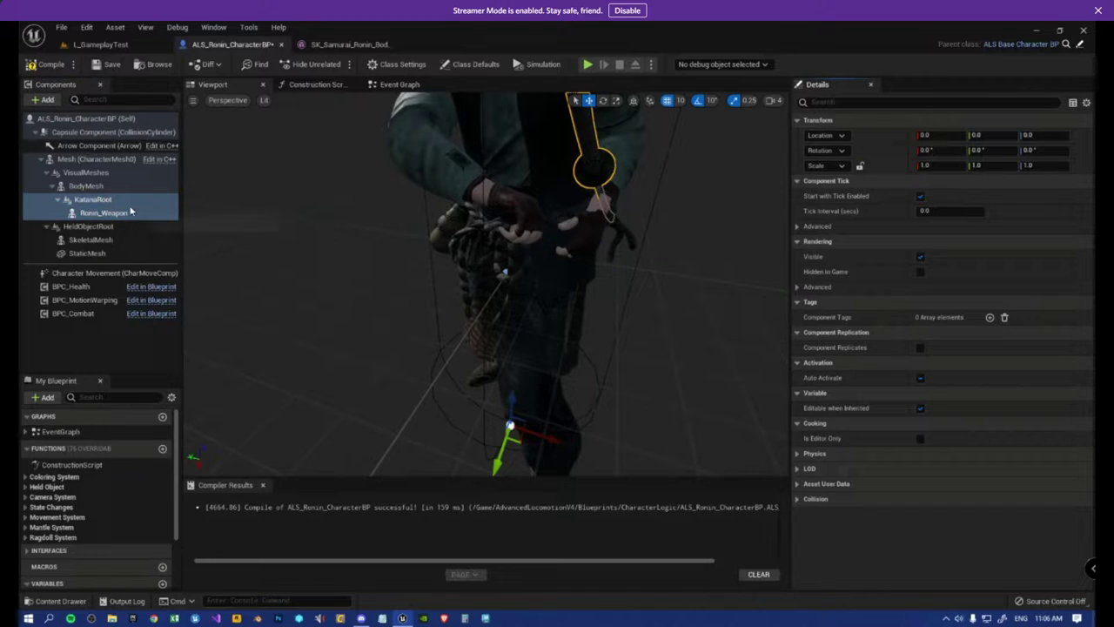
- Detach Ronin_Weapon from KatanaRoot, attach it there again and reset its rotation
left_click(104, 199)
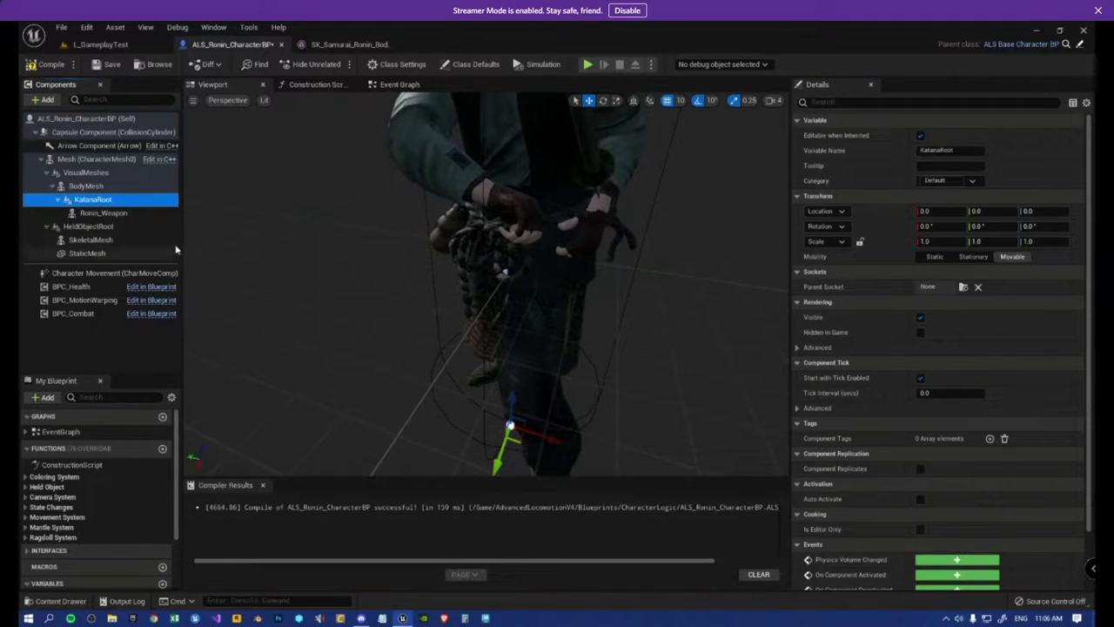
left_click(130, 215)
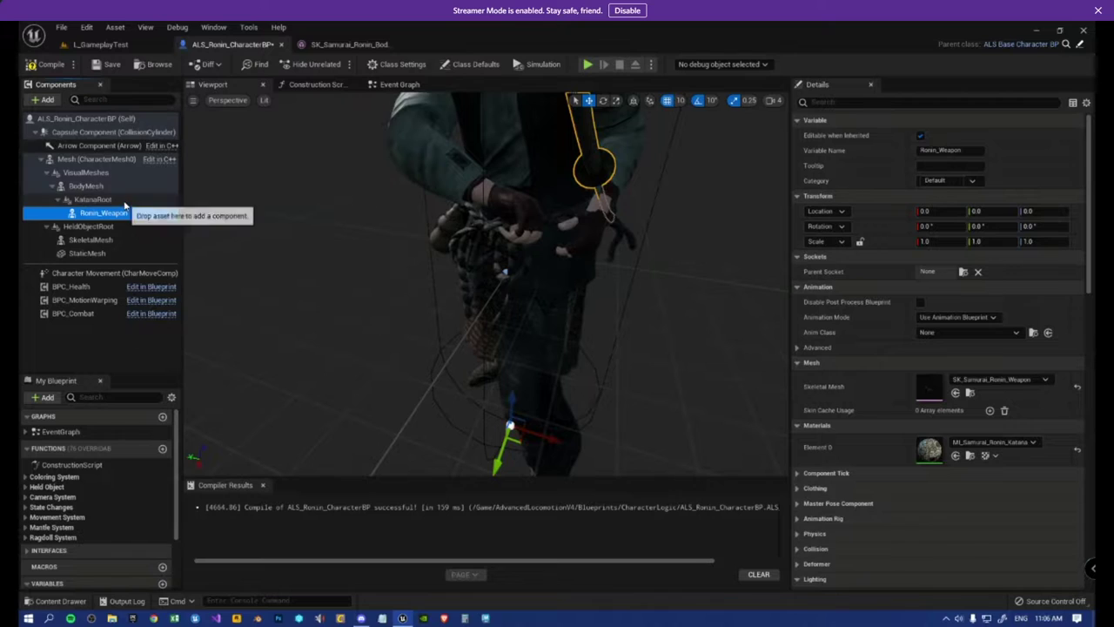
left_click(124, 201)
left_click(130, 215)
right_click_drag(522, 270, 549, 283)
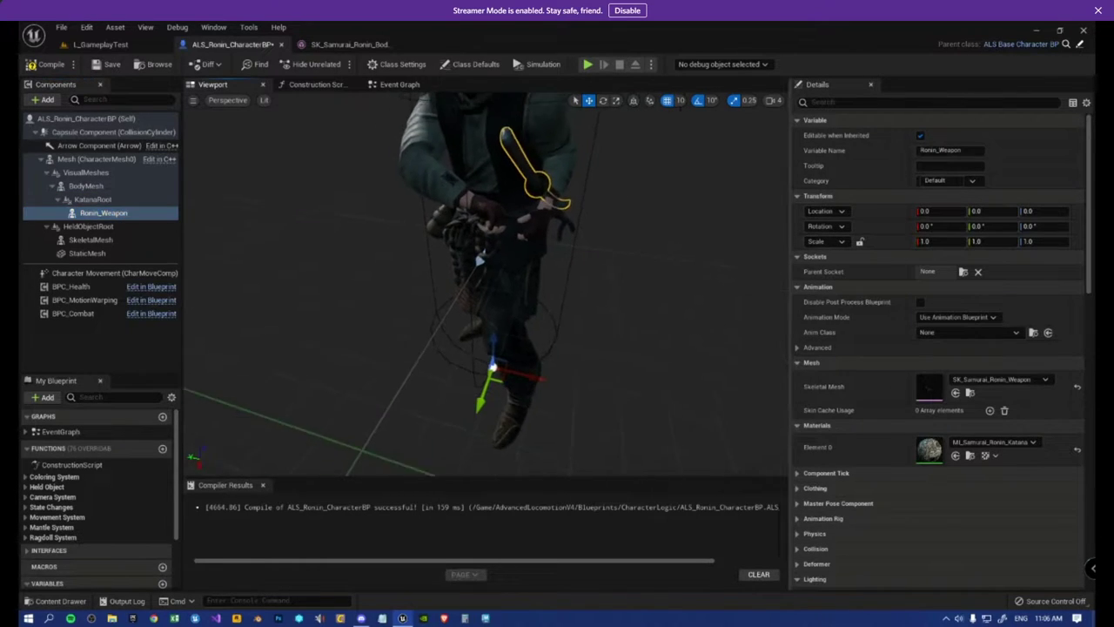
left_click_drag(130, 214, 122, 209)
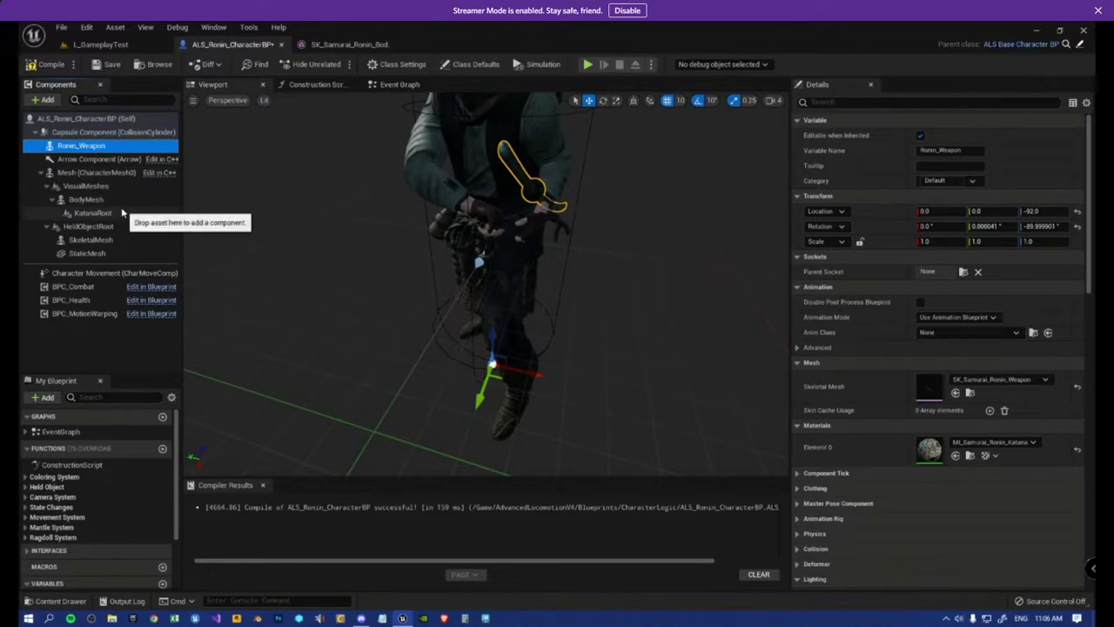
left_click_drag(91, 145, 115, 215)
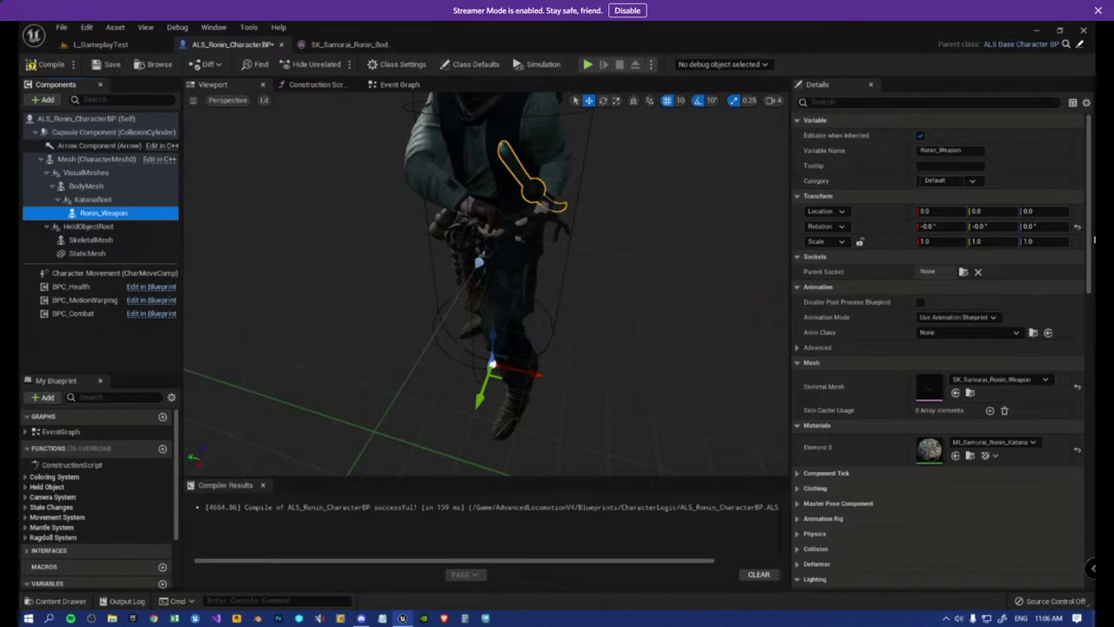
left_click(1078, 228)
- Lower KatanaRoot along Z to -10
left_click(94, 200)
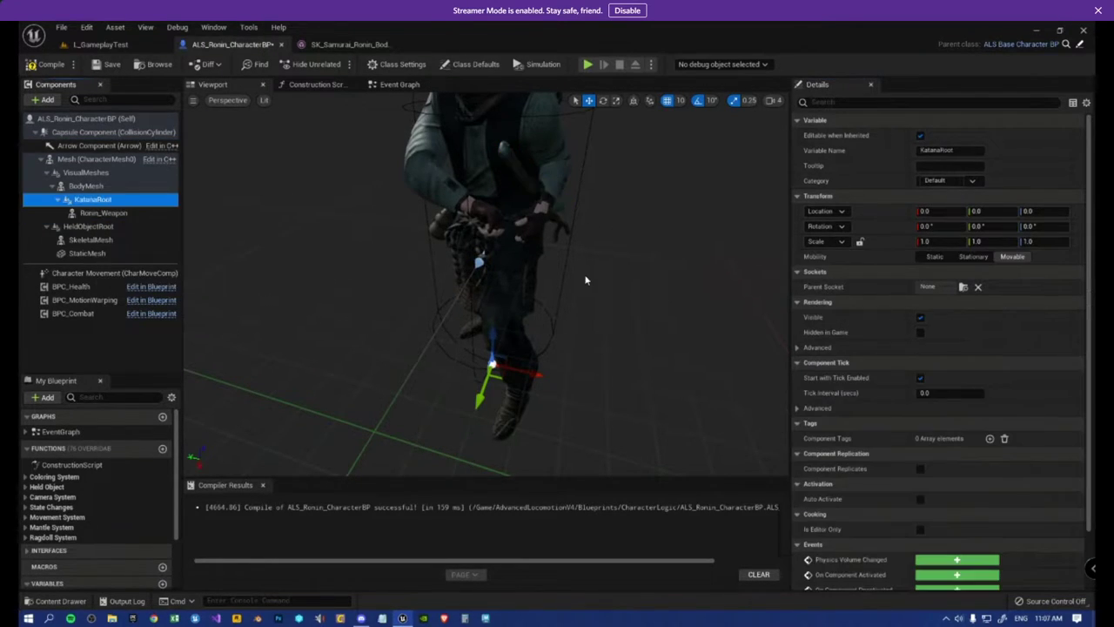
left_click_drag(492, 335, 491, 323)
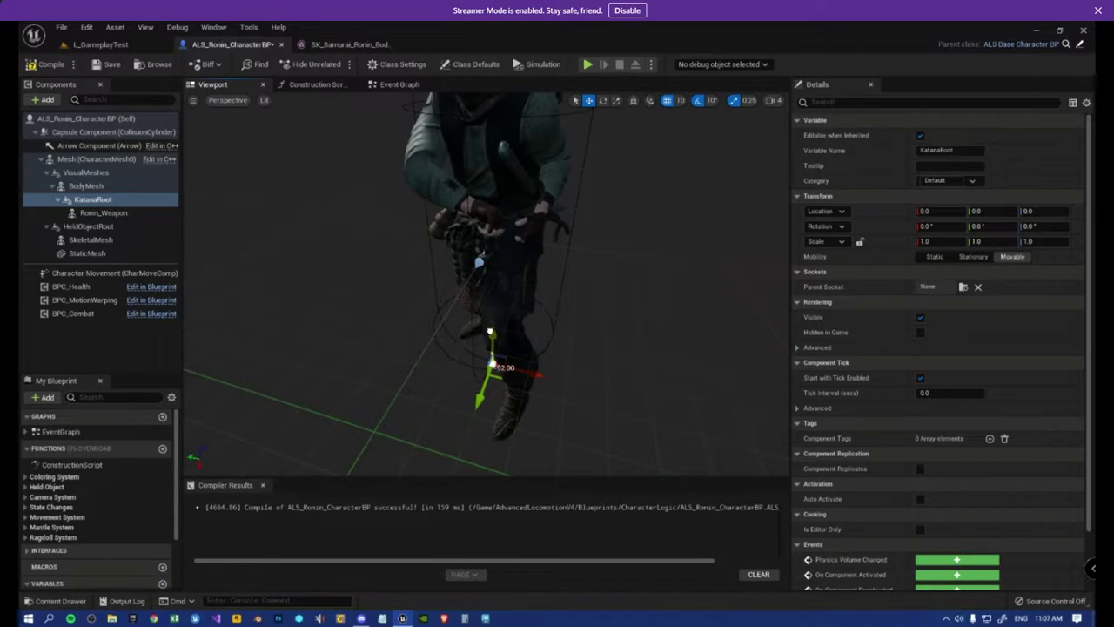
left_click(106, 212)
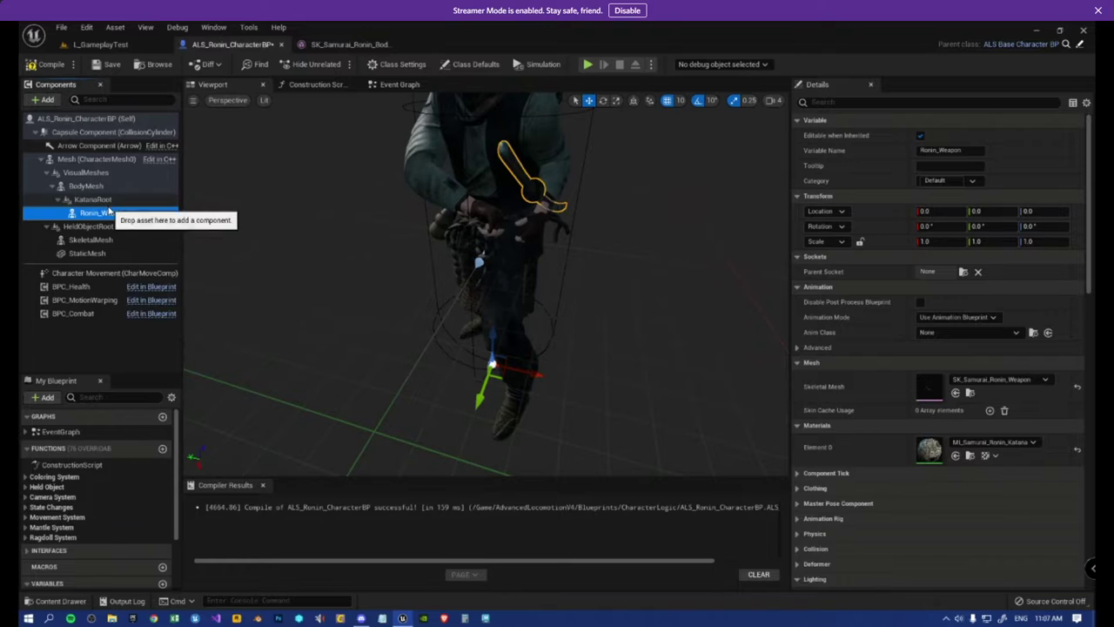
left_click(107, 201)
left_click_drag(493, 341, 490, 355)
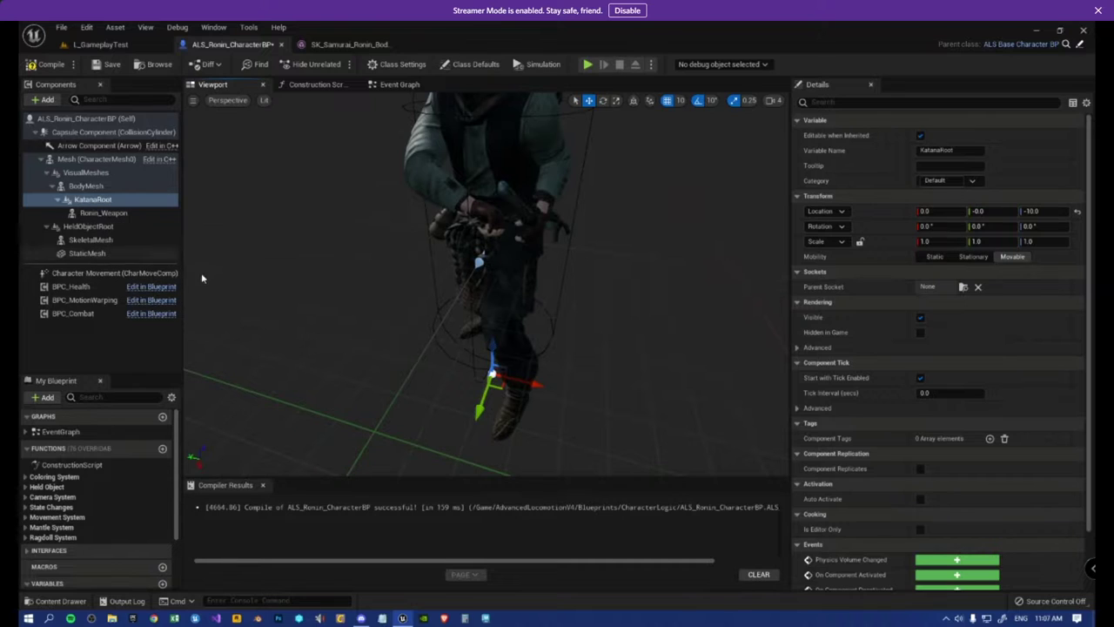
- Set the position snap grid size to 1 and lower KatanaRoot to Z -16
right_click_drag(582, 348, 584, 273)
left_click(681, 103)
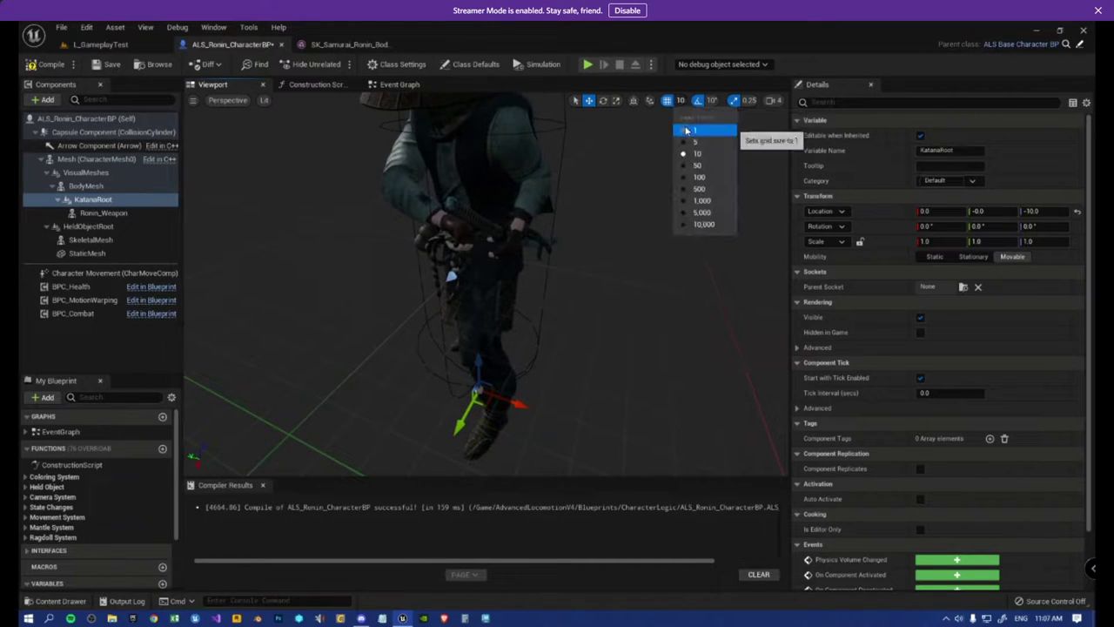
left_click(687, 130)
right_click_drag(627, 235, 623, 209)
key("w")
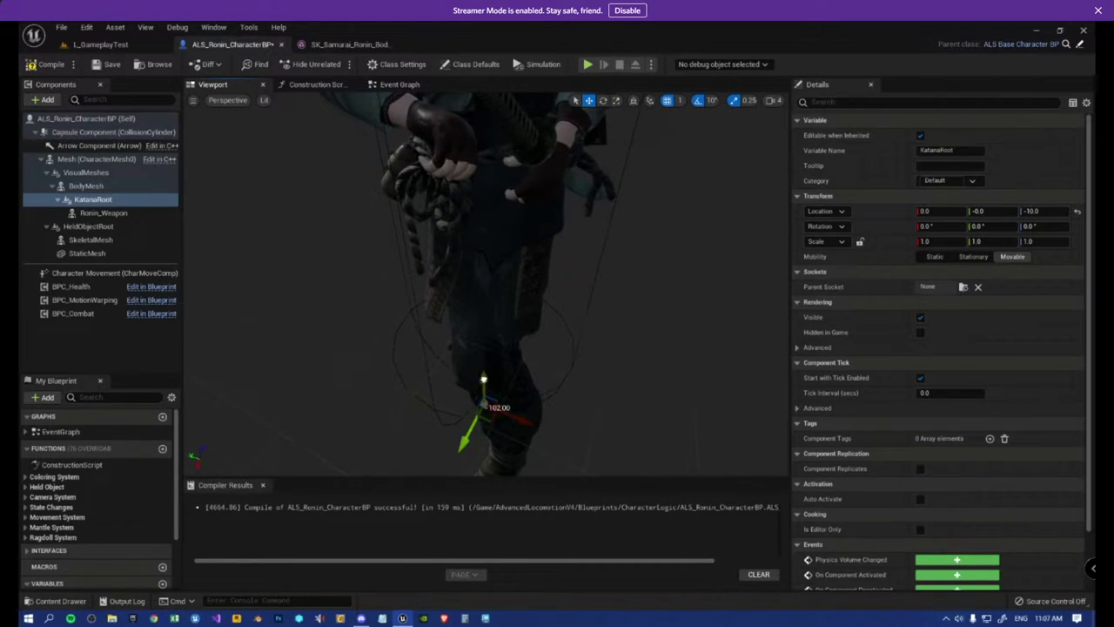
left_click_drag(484, 383, 483, 388)
- Try rotating KatanaRoot and changing the rotation snap to 5°, and undo the rotation
key("a")
right_click_drag(483, 389, 571, 383)
key("s")
key("e")
left_click_drag(450, 370, 452, 369)
left_click(710, 101)
left_click(716, 131)
key("d")
mouse_move(453, 369)
right_mouse_down()
mouse_move(339, 335)
mouse_move(448, 374)
right_mouse_up()
key("a")
key("ctrl+z")
- With rotation snapping turned off, rotate KatanaRoot about 13.4° around Y and move it to about X 24.6, Z -11.8
left_click(702, 101)
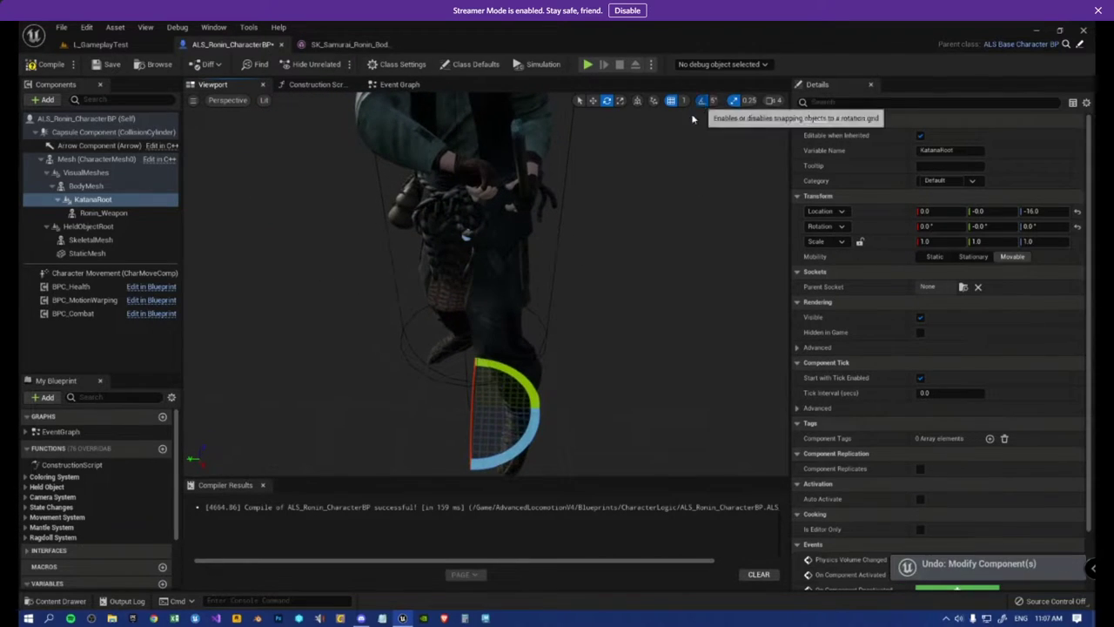
left_click_drag(498, 366, 563, 404)
key("w")
key("e")
key("w")
right_click_drag(549, 406, 531, 407)
key("d")
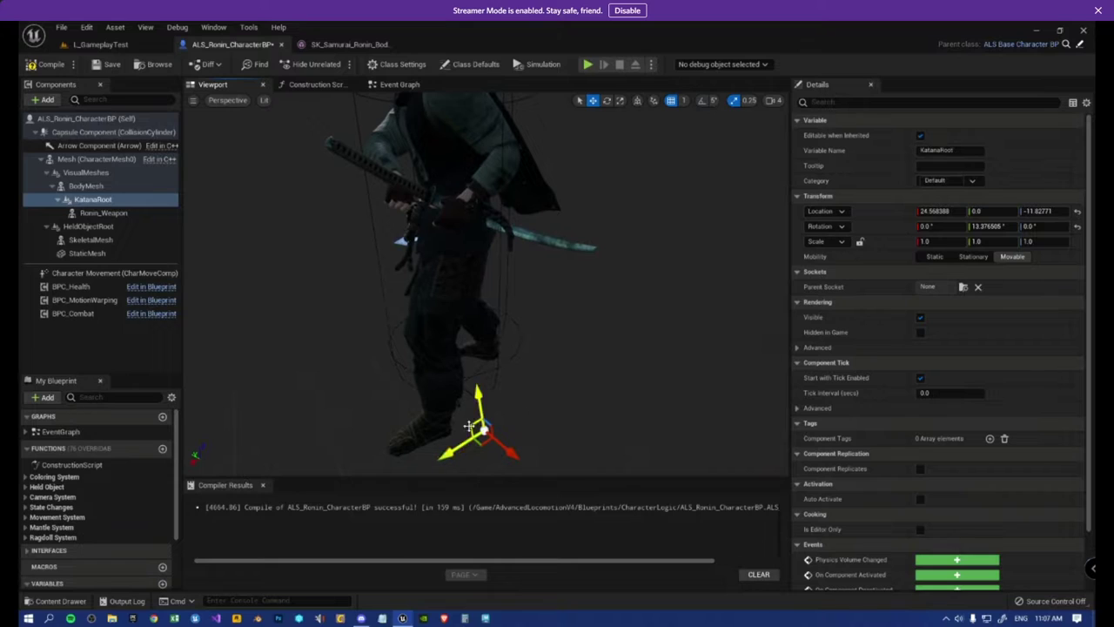
- Rotate KatanaRoot to about X 4.3°, Y 12.7°, Z 18.8° and move it to about X 20.2, Y 4.7, Z -9.8
left_click_drag(468, 425, 502, 471)
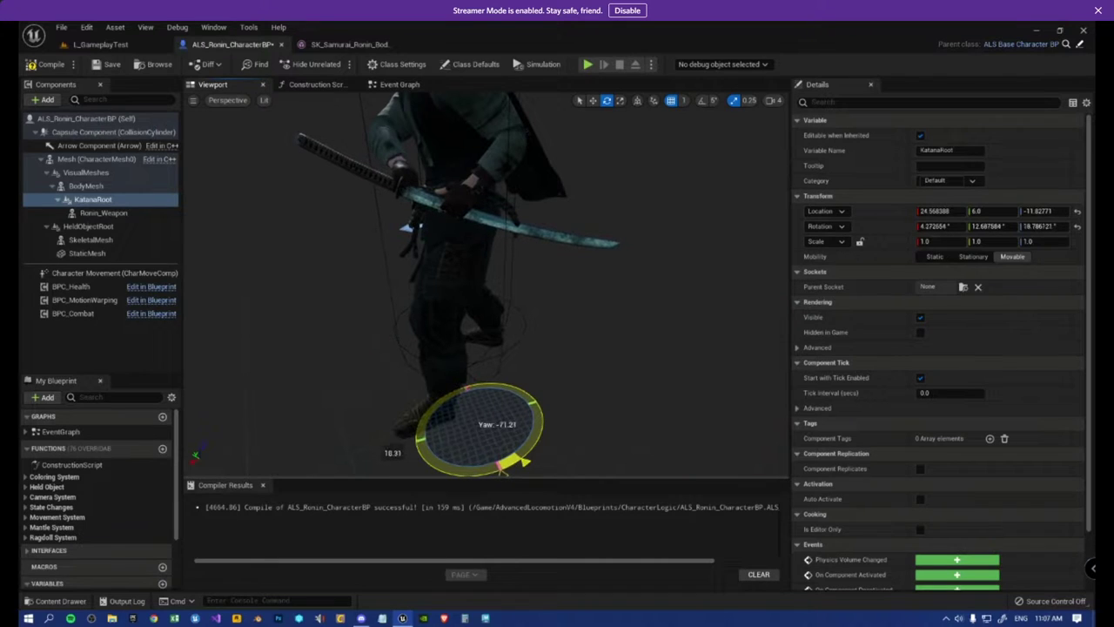
right_click_drag(503, 462, 522, 405)
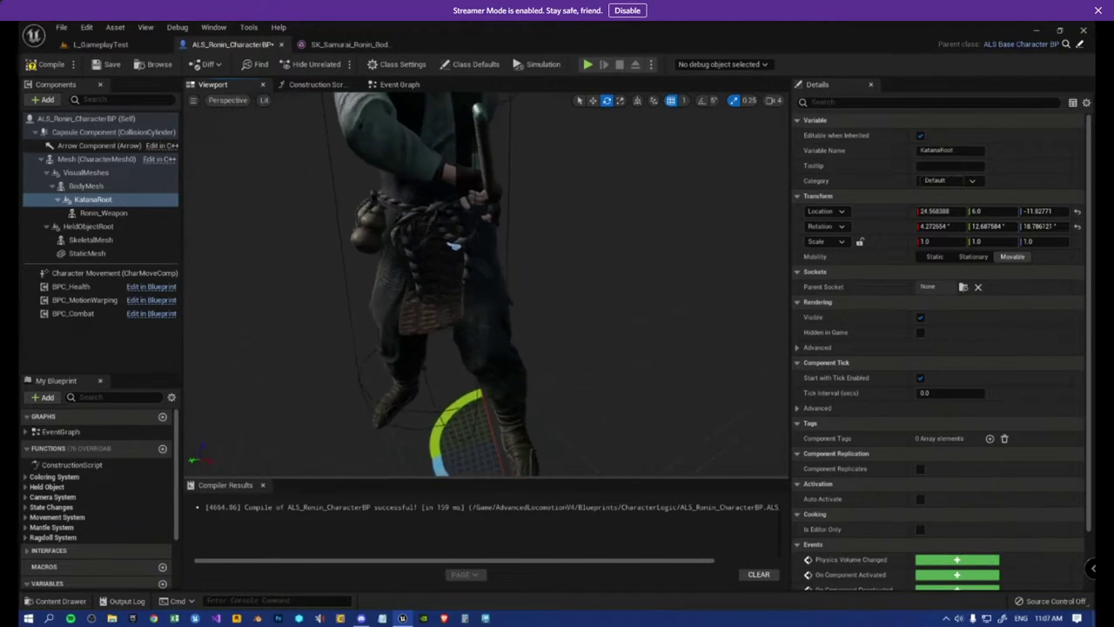
key("w")
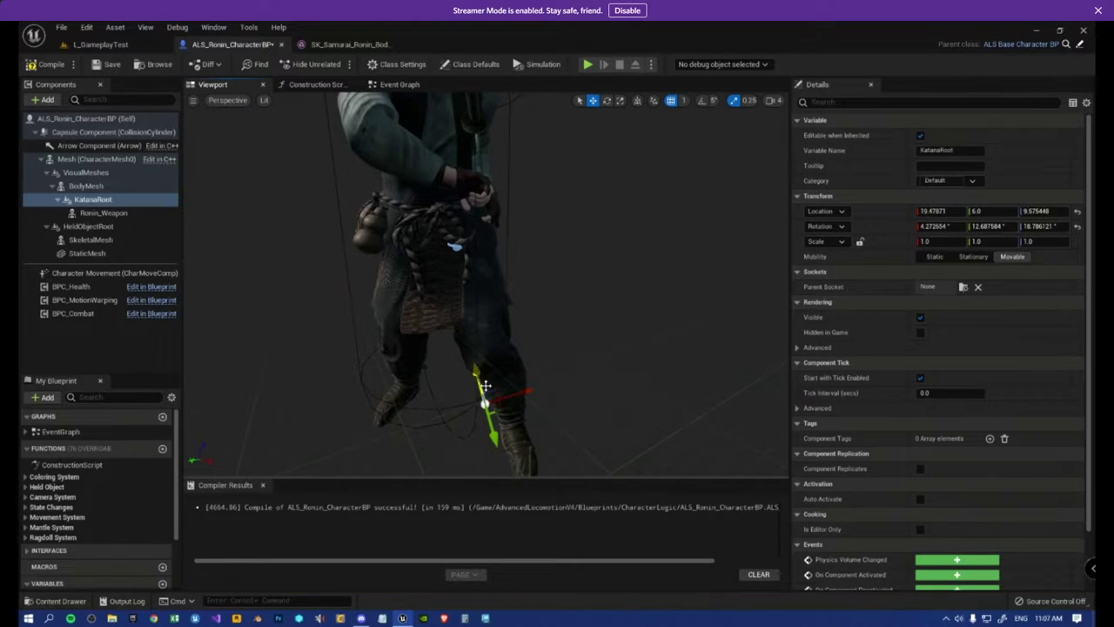
key("ctrl+z")
left_click_drag(523, 424, 473, 392)
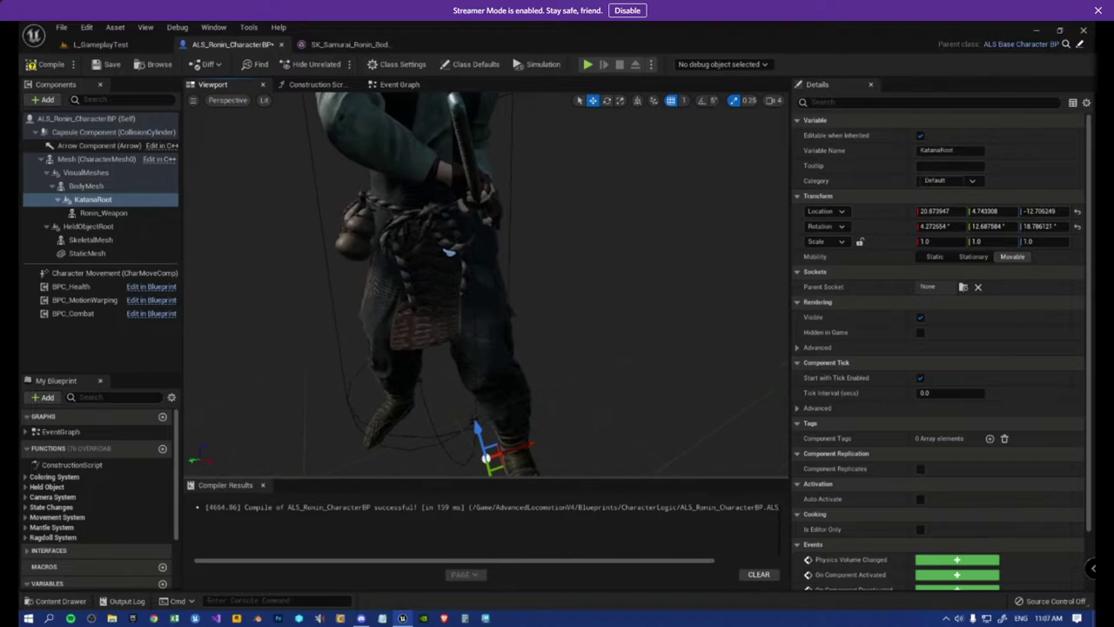
right_click_drag(473, 420, 508, 443)
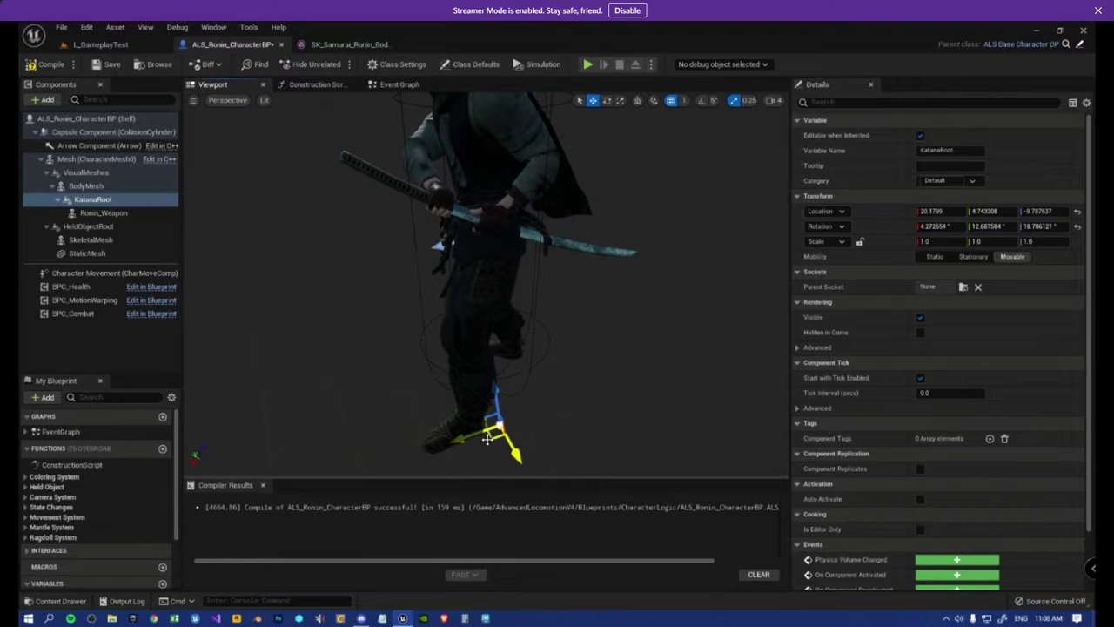
- Rotate KatanaRoot to about X 4.6°, Y 12.6°, Z 20.3° and move it to about X 20.2, Y 9.2, Z -7.7
mouse_move(535, 332)
right_mouse_down()
mouse_move(427, 335)
mouse_move(636, 338)
mouse_move(532, 323)
right_mouse_up()
key("e")
left_click_drag(544, 456, 546, 456)
right_click_drag(546, 435, 557, 472)
key("w")
left_click_drag(542, 419, 519, 414)
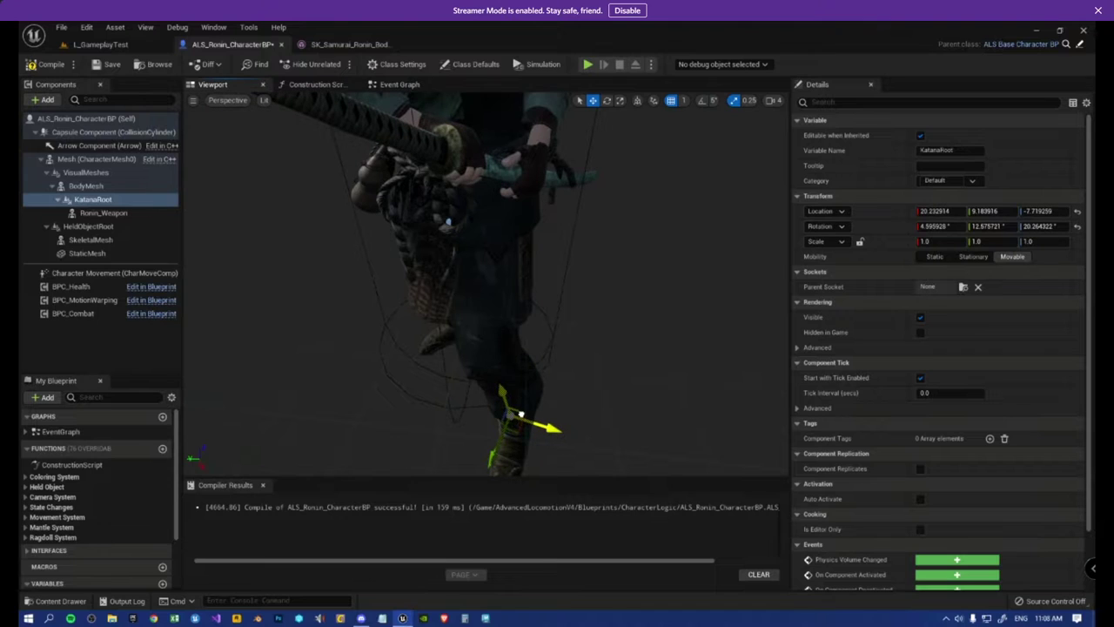
- Rotate KatanaRoot to about X 5.5°, Y 13.5°, Z 24.3° and move it to about X 22.9, Y 10.4, Z -7.0
right_click_drag(520, 415, 361, 409)
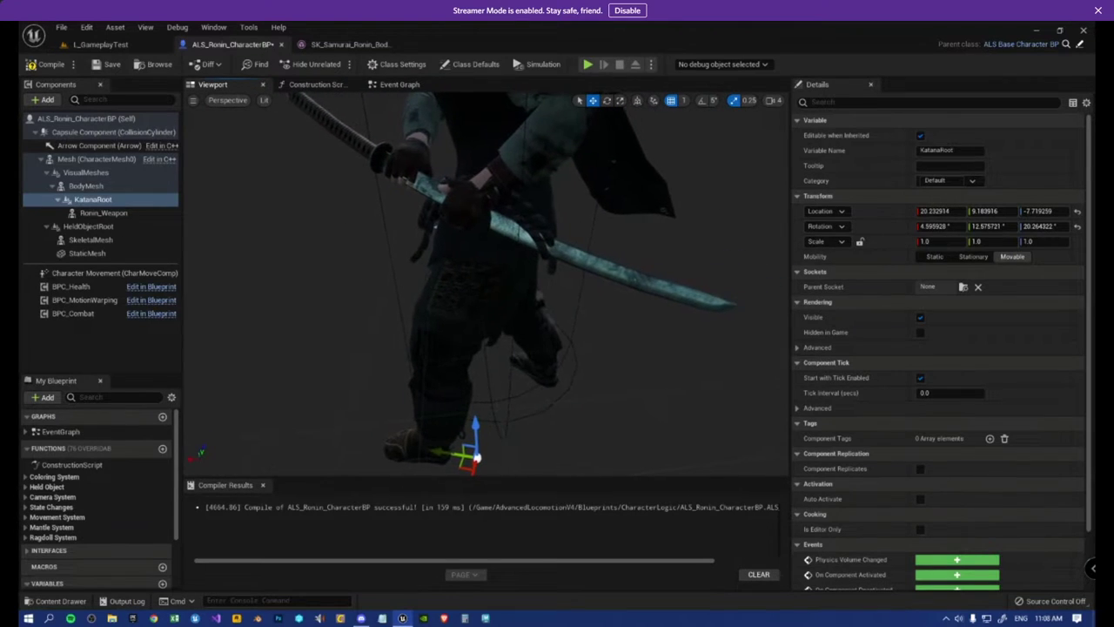
mouse_move(574, 379)
right_mouse_down()
mouse_move(544, 378)
mouse_move(573, 379)
right_mouse_up()
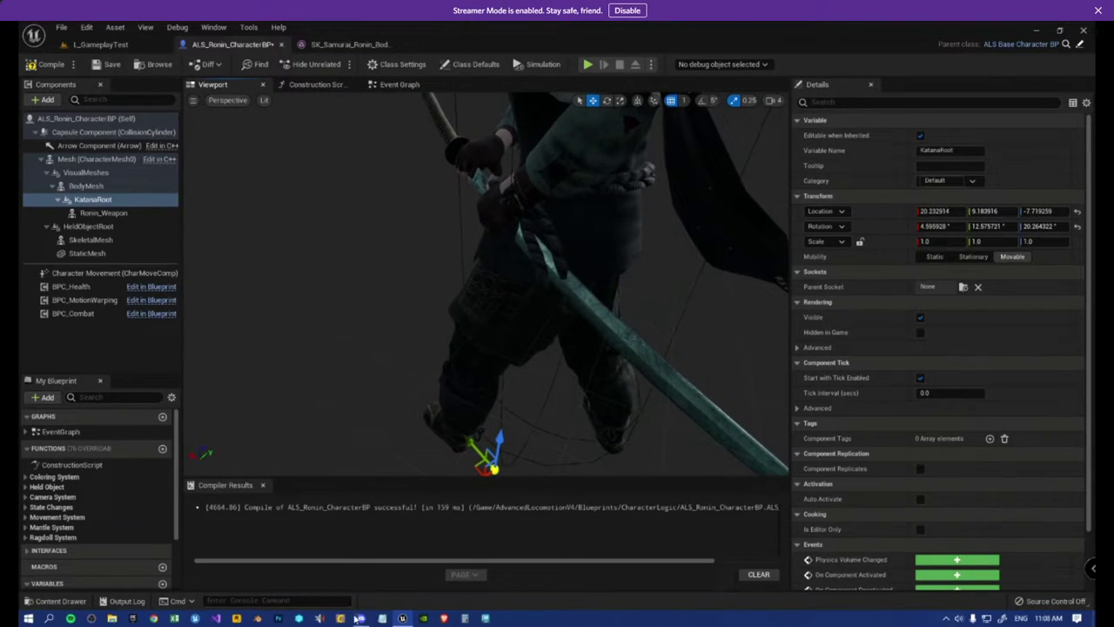
right_click_drag(508, 438, 508, 466)
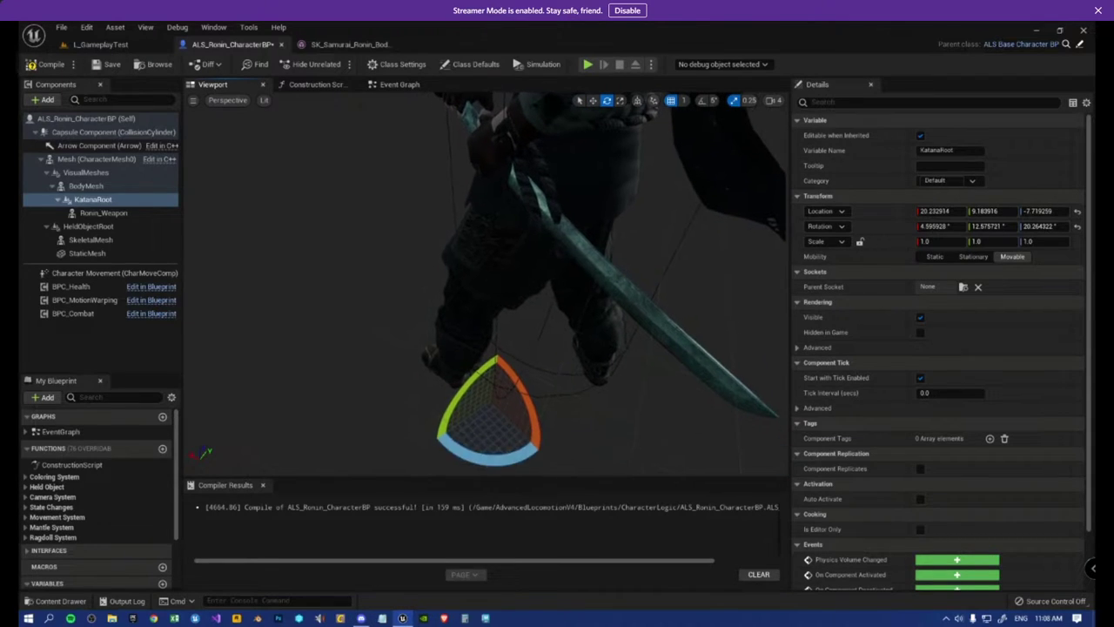
left_click_drag(506, 461, 498, 448)
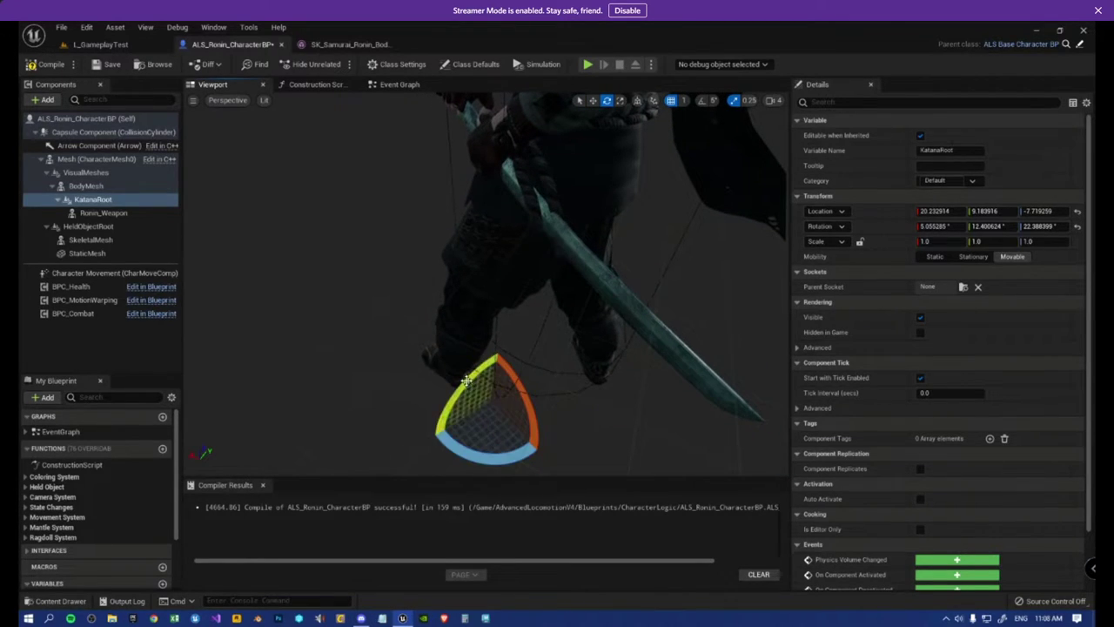
left_click_drag(467, 380, 461, 386)
left_click_drag(484, 453, 455, 413)
key("w")
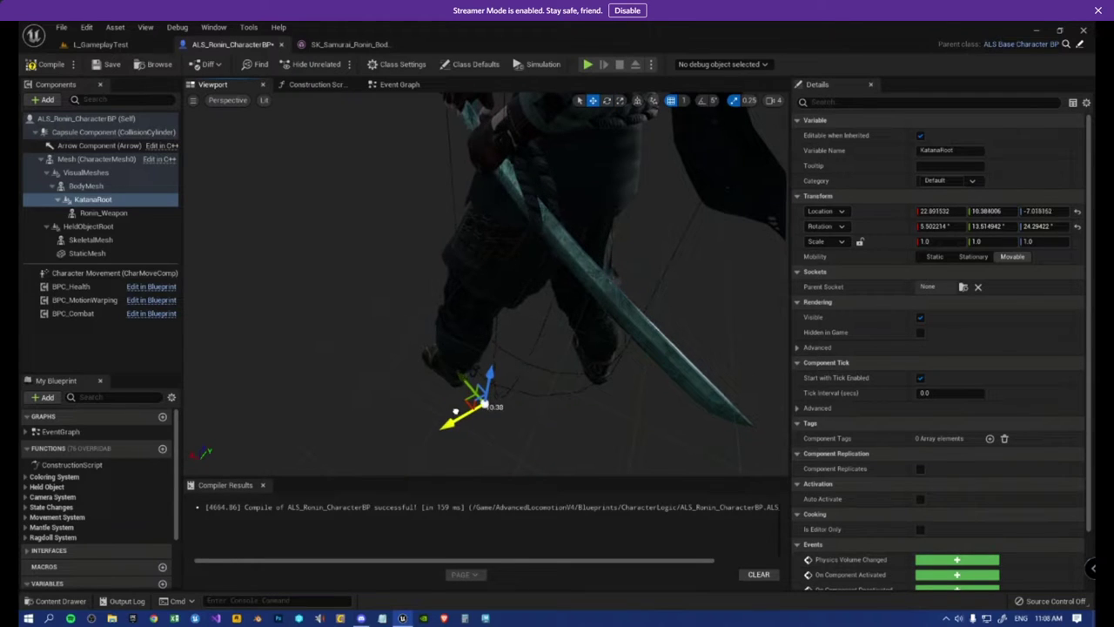
- Slide the katana through the hands by moving KatanaRoot to about X 33.6, Y -8.8, Z -14.7
right_click_drag(455, 412, 436, 339)
key("w")
key("s")
key("a")
key("s")
key("d")
key("w")
key("w")
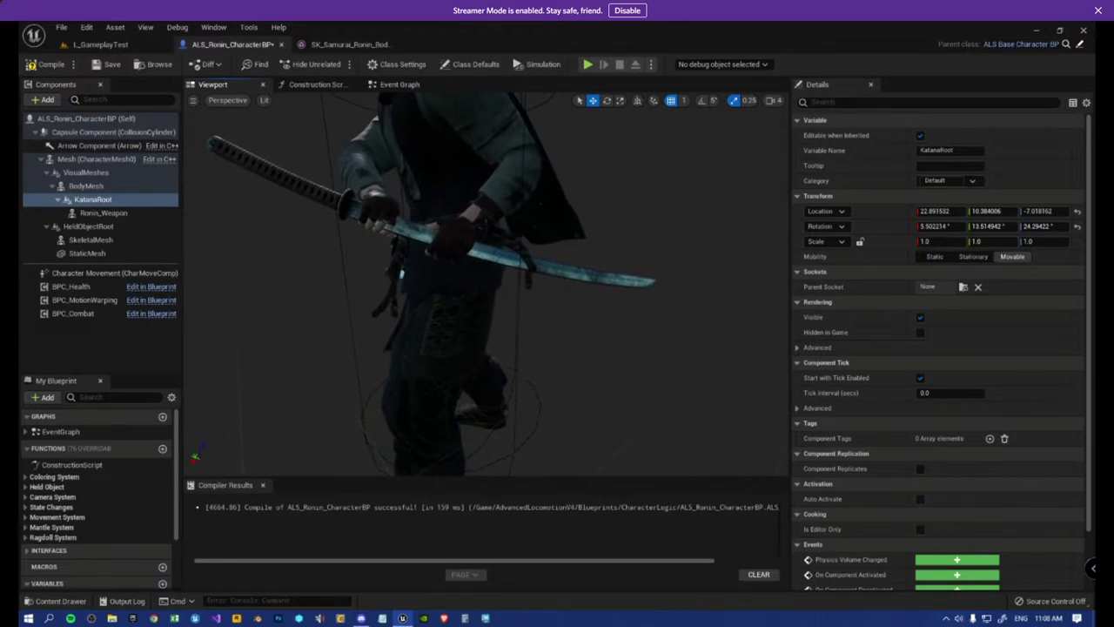
key("s")
right_click_drag(508, 374, 508, 412)
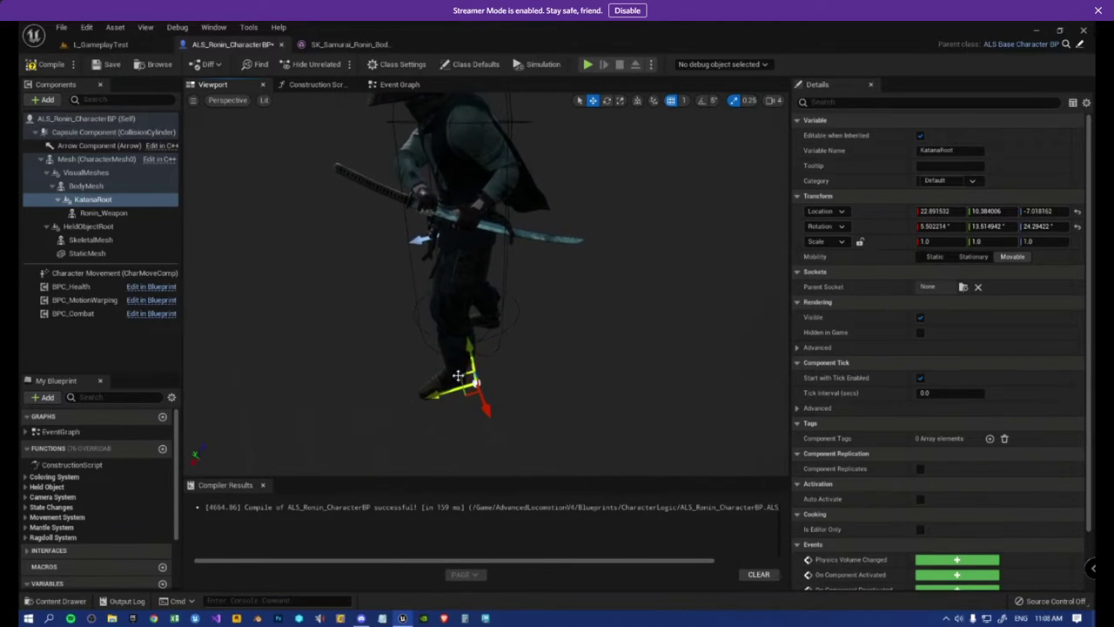
left_click_drag(457, 375, 494, 385)
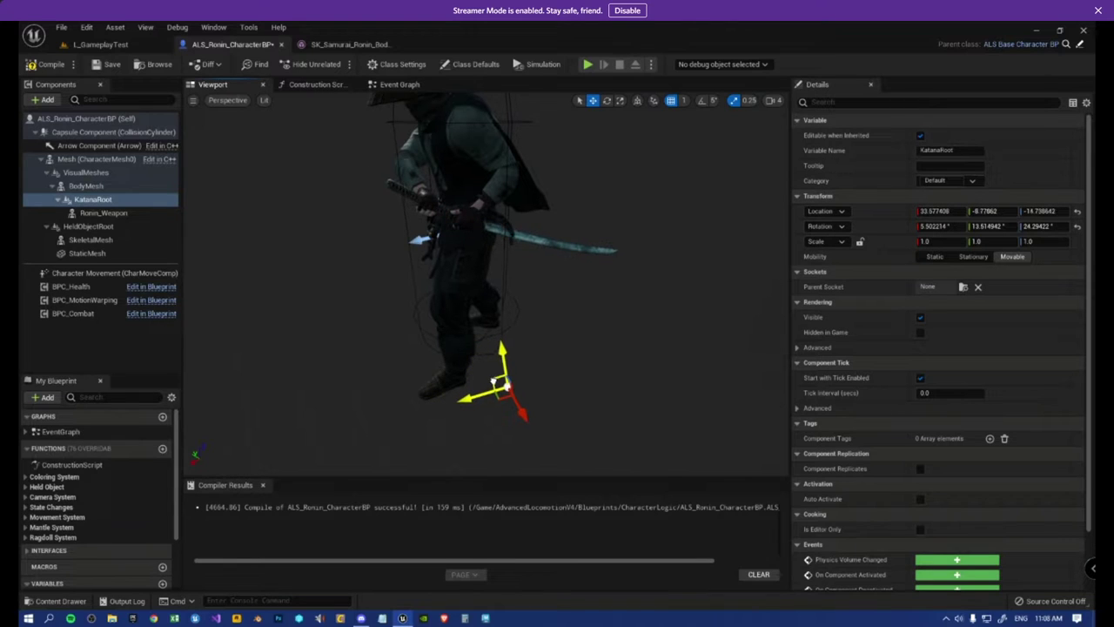
key("w")
right_click_drag(496, 383, 466, 365)
key("s")
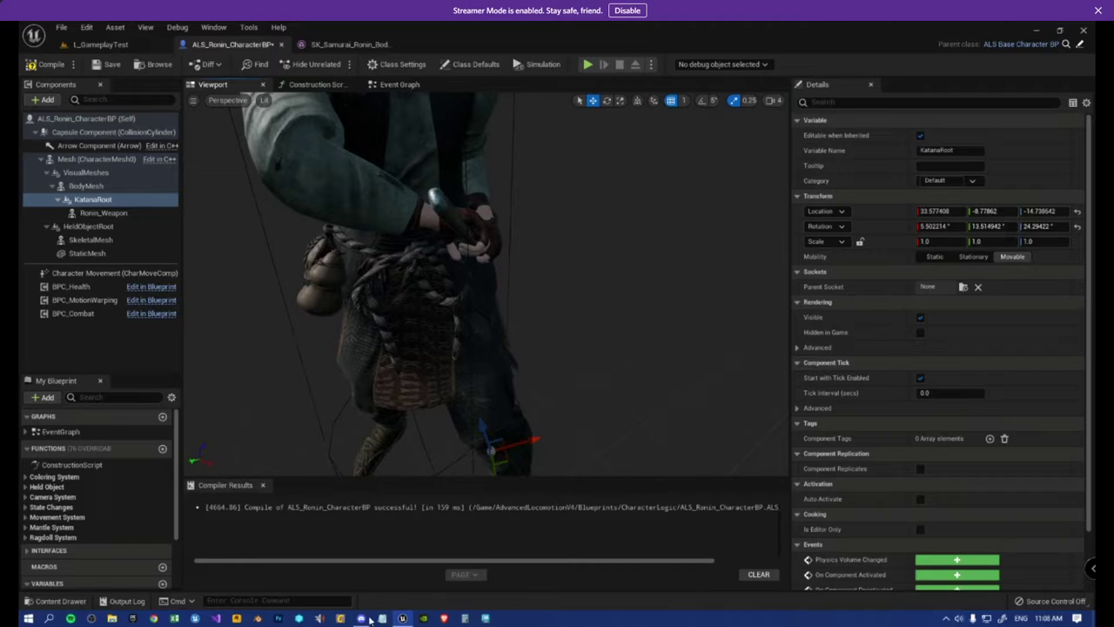
- Switch to Discord, replace the draft message in the coding-2-do channel with "yeah", and return to the Unreal Editor
left_click(364, 619)
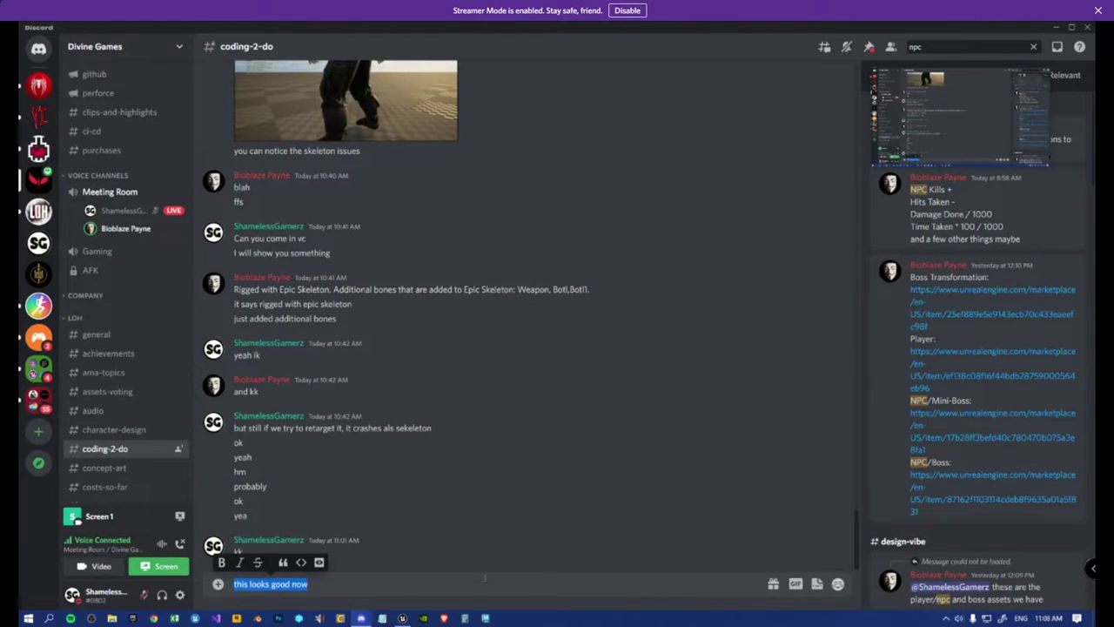
type("yeah")
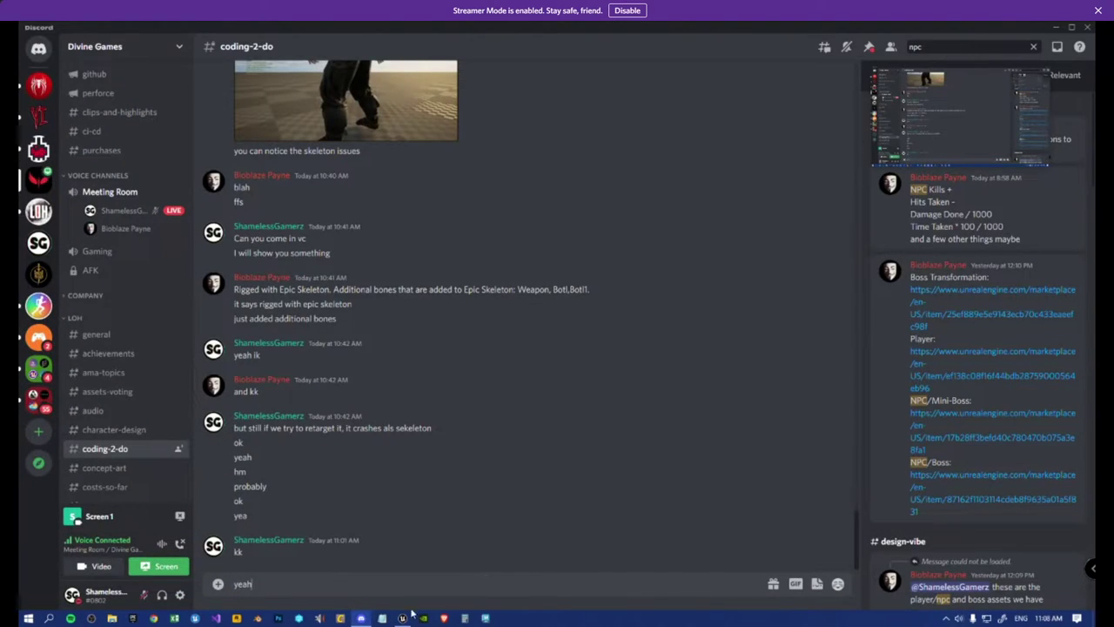
left_click(402, 618)
- Move KatanaRoot to about X 31.1, Y -4.2, Z -13.3, and toggle the gizmo to the other coordinate space and back
right_click_drag(500, 311, 331, 335)
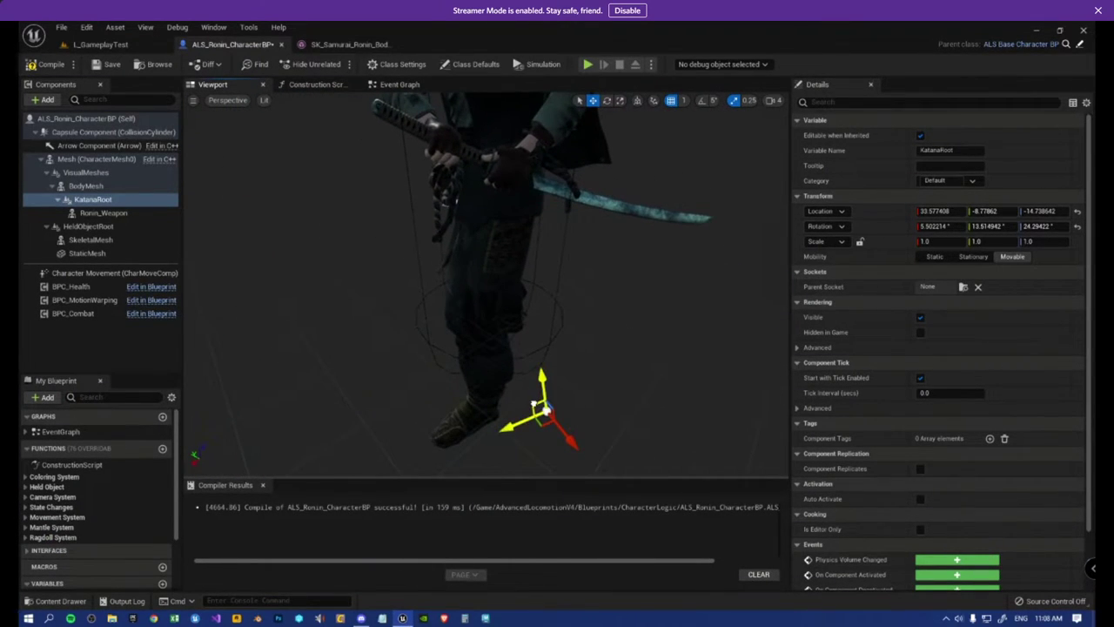
left_click_drag(534, 403, 525, 404)
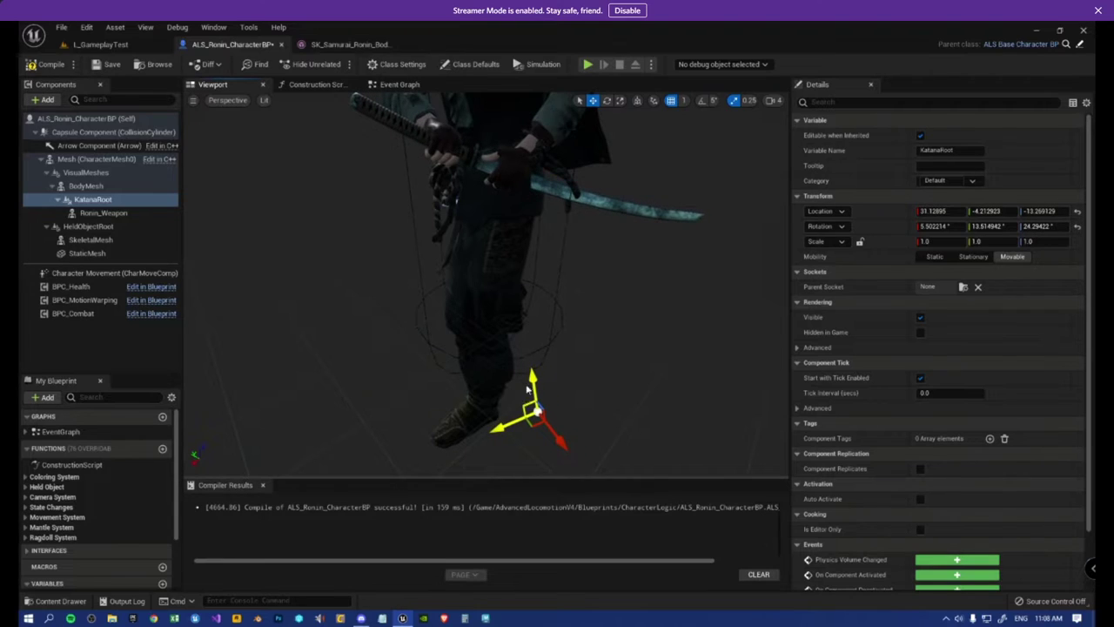
left_click(638, 101)
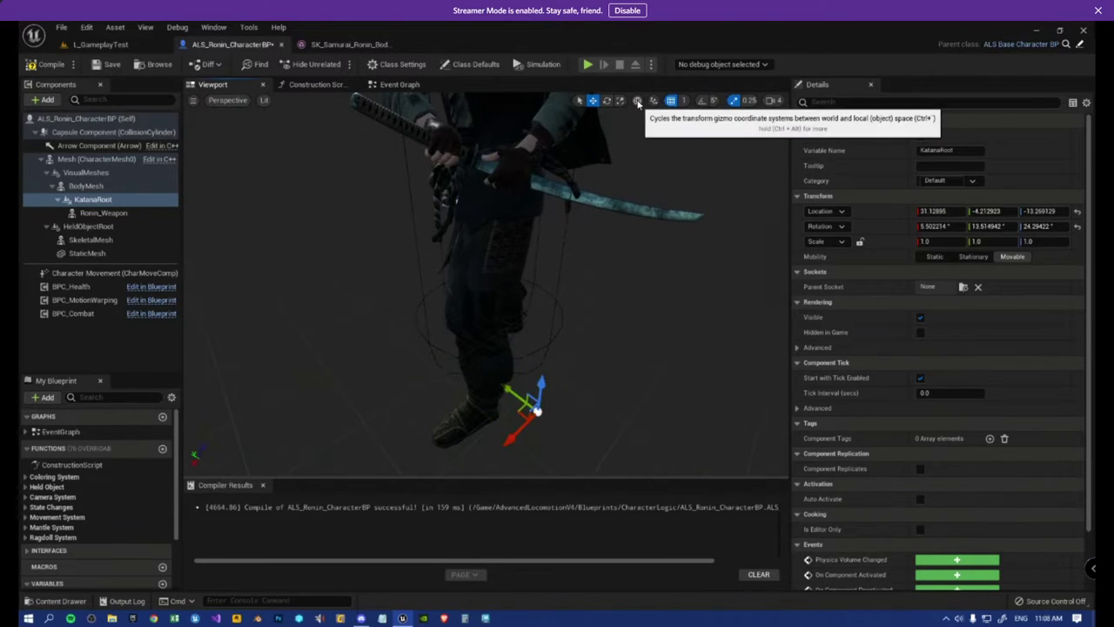
left_click(639, 103)
- Rotate KatanaRoot to about X 7.3°, Y 13.1°, Z 27.9° so the blade lines up with both hands
right_click_drag(523, 287, 592, 357)
key("e")
right_click_drag(545, 318, 533, 361)
key("w")
key("e")
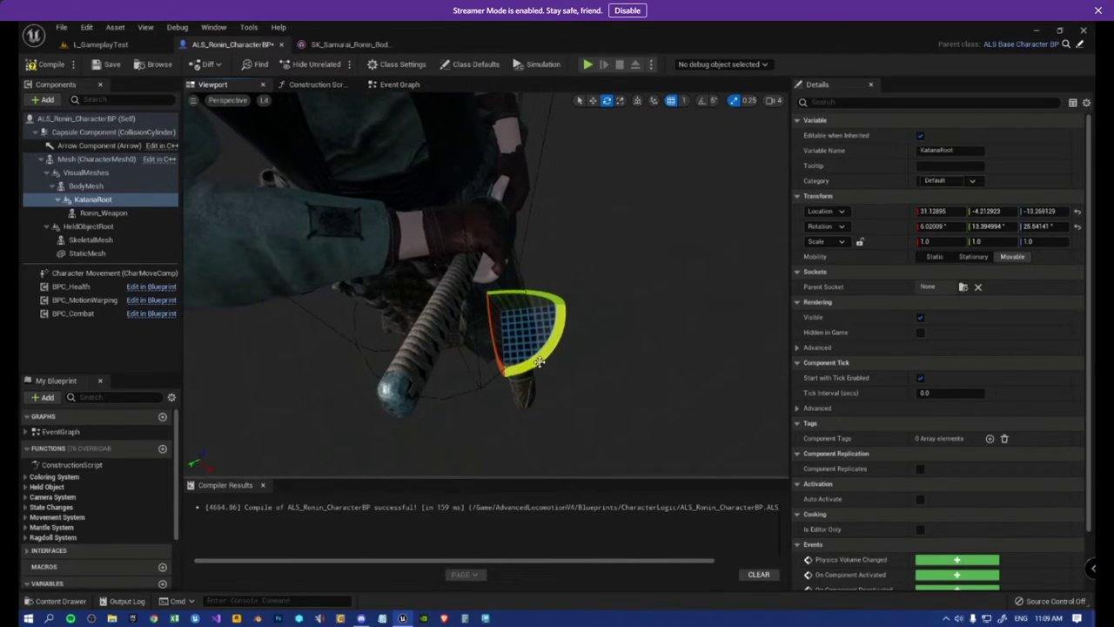
left_click_drag(546, 354, 545, 356)
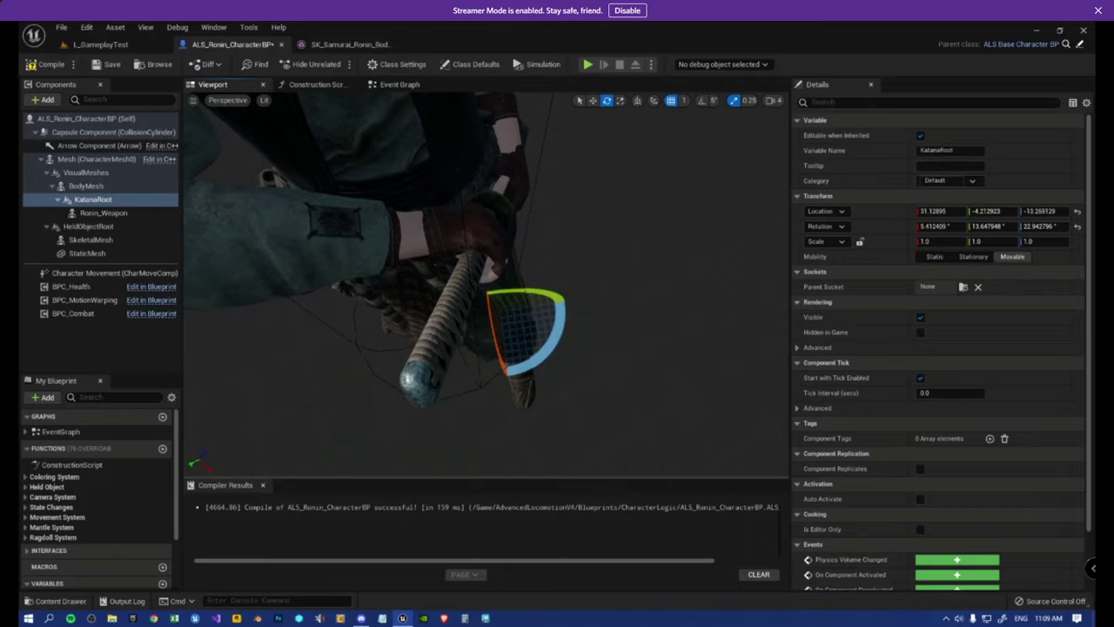
mouse_move(494, 323)
left_mouse_down()
mouse_move(494, 332)
mouse_move(494, 323)
left_mouse_up()
right_click_drag(493, 323, 399, 290)
left_click_drag(468, 457, 433, 416)
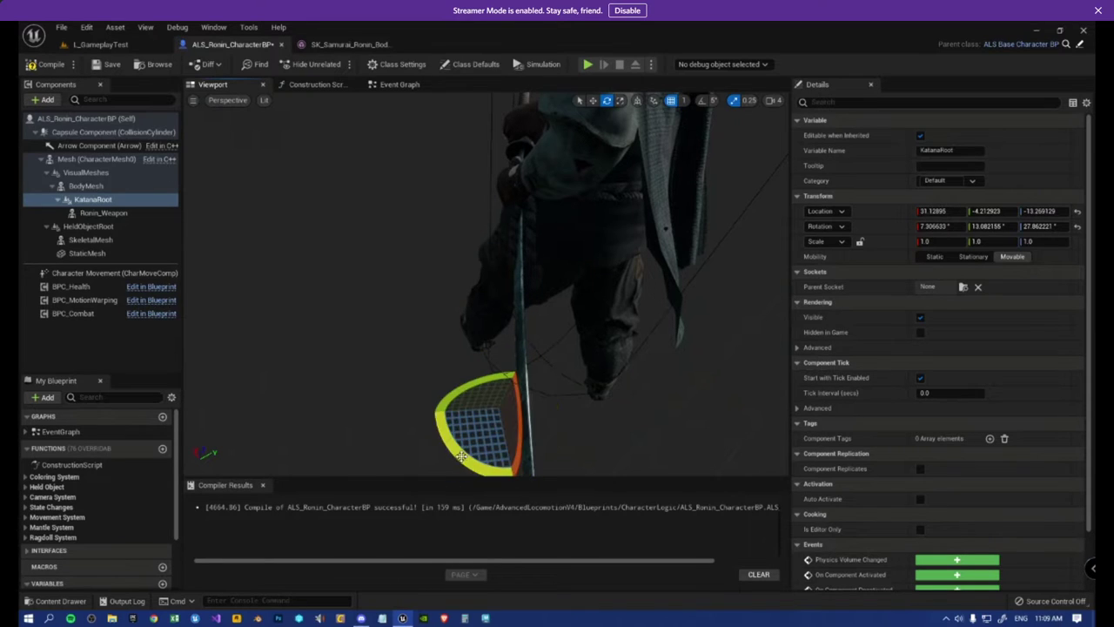
- Raise KatanaRoot slightly to about X 31.5, Y -3.7, Z -11.1 so the handle meets the gripping hand
right_click_drag(439, 412, 527, 330)
key("w")
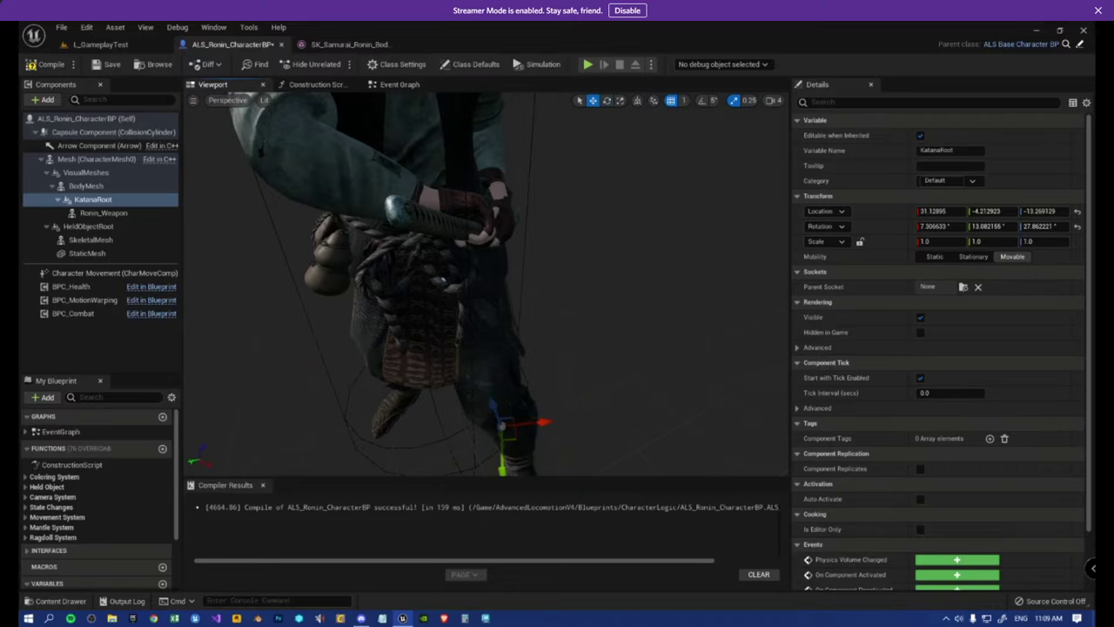
left_click_drag(512, 421, 512, 415)
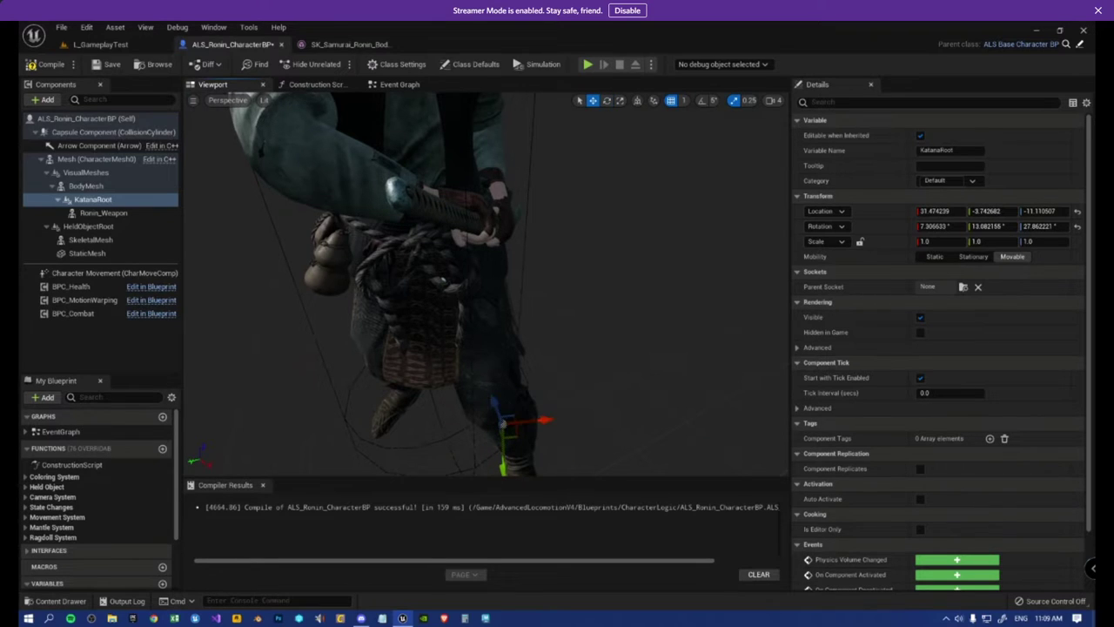
- Fine-tune the pitch of KatanaRoot, rotating it to about X 7.3°, Y 12.6°, Z 27.8°
right_click_drag(443, 280, 648, 300)
key("e")
left_click_drag(564, 321, 557, 324)
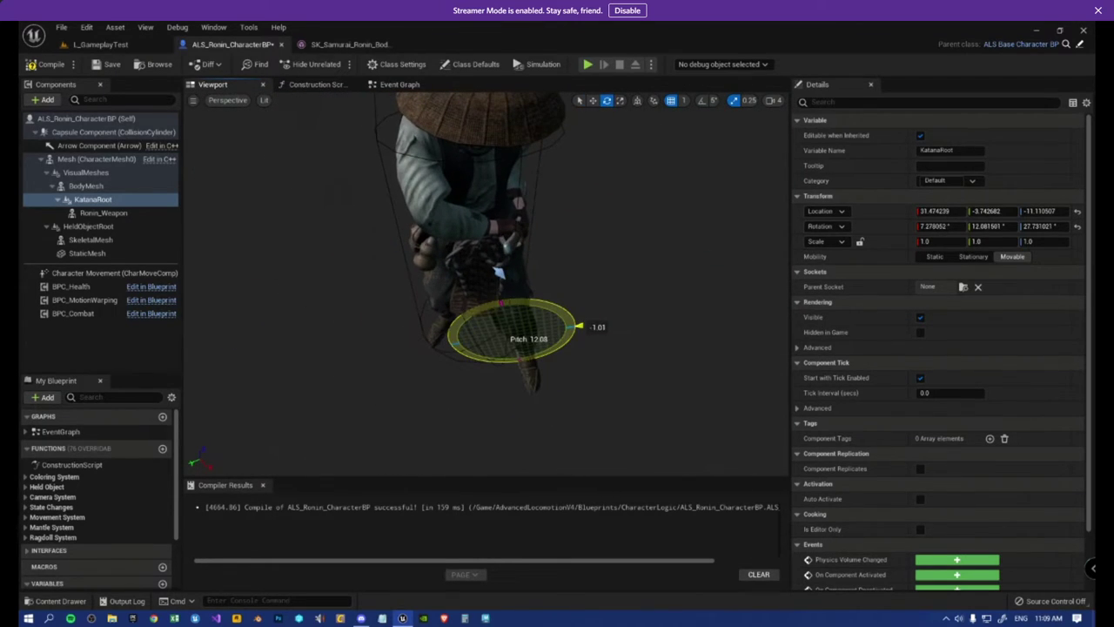
right_click_drag(558, 305, 548, 339)
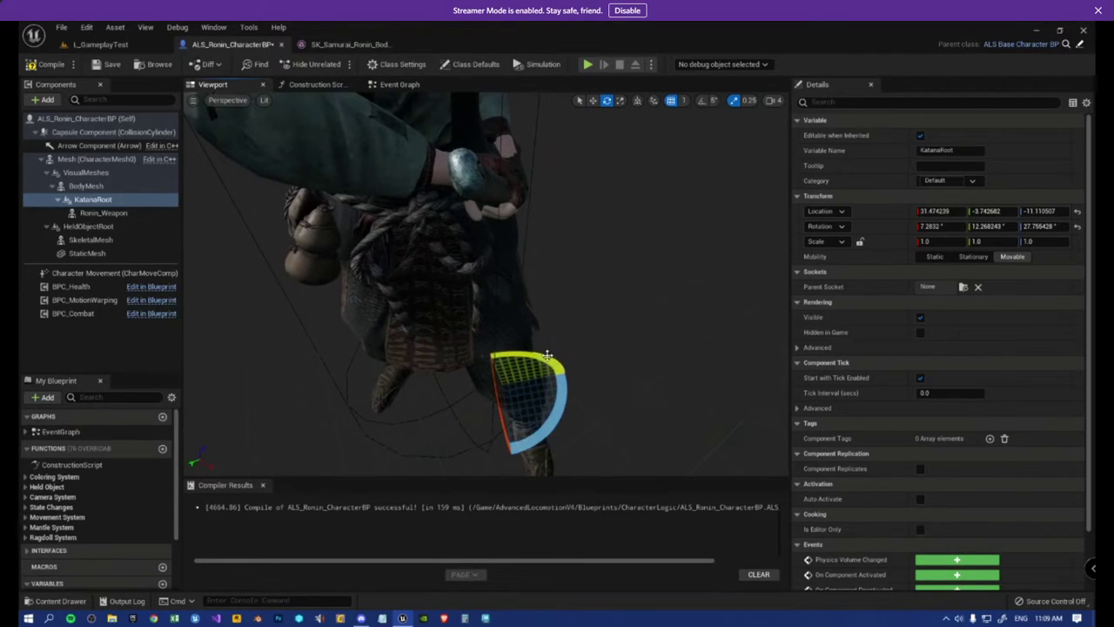
left_click_drag(547, 355, 547, 359)
right_click_drag(546, 359, 563, 322)
- Lower KatanaRoot slightly to about X 31.7, Y -3.8, Z -12.1
key("w")
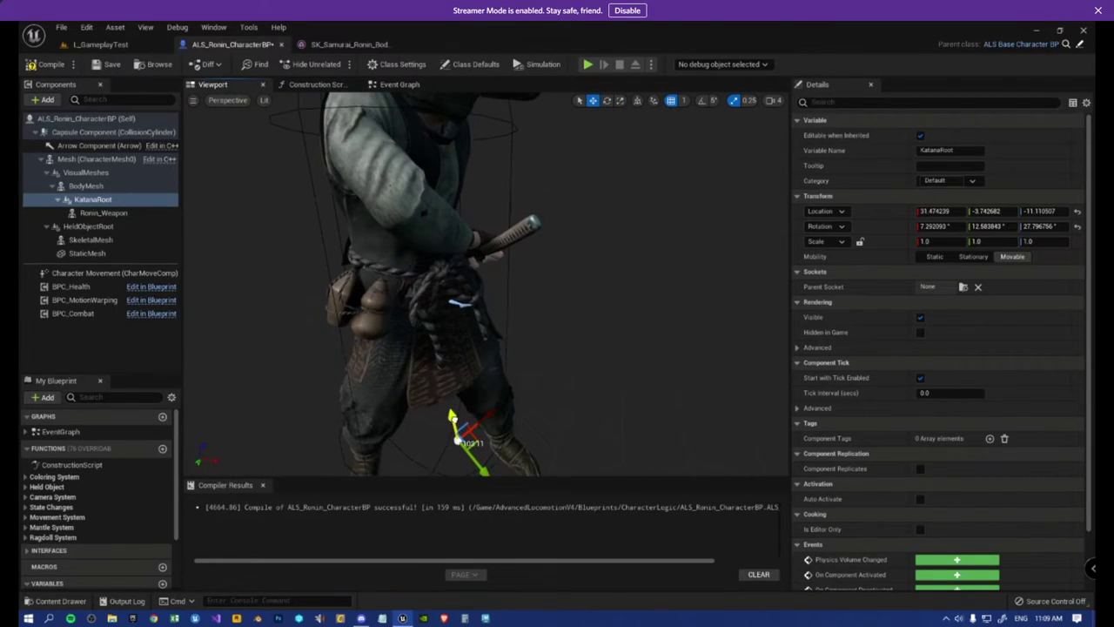
left_click_drag(453, 420, 453, 423)
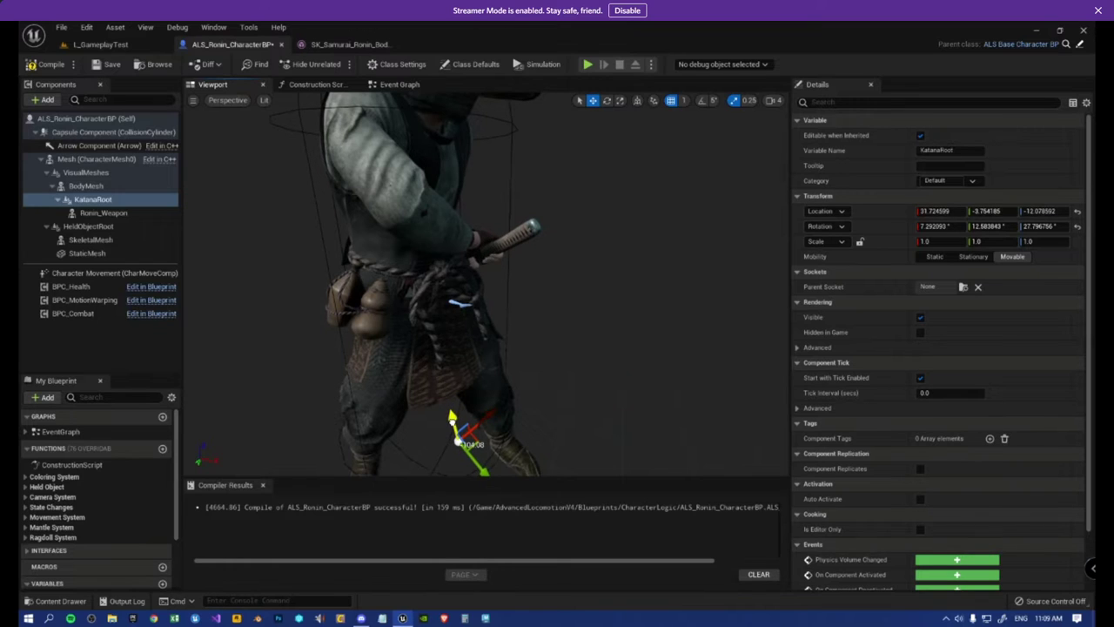
right_click_drag(454, 419, 285, 415)
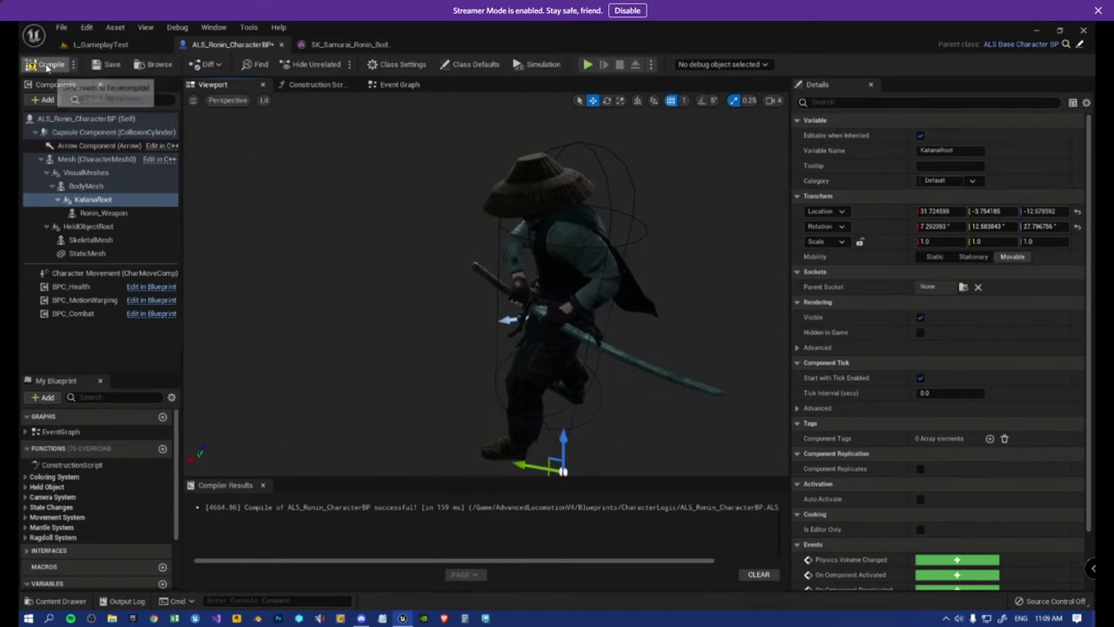
- Compile the Ronin character blueprint and save the changes
left_click(47, 66)
left_click(61, 27)
left_click(84, 82)
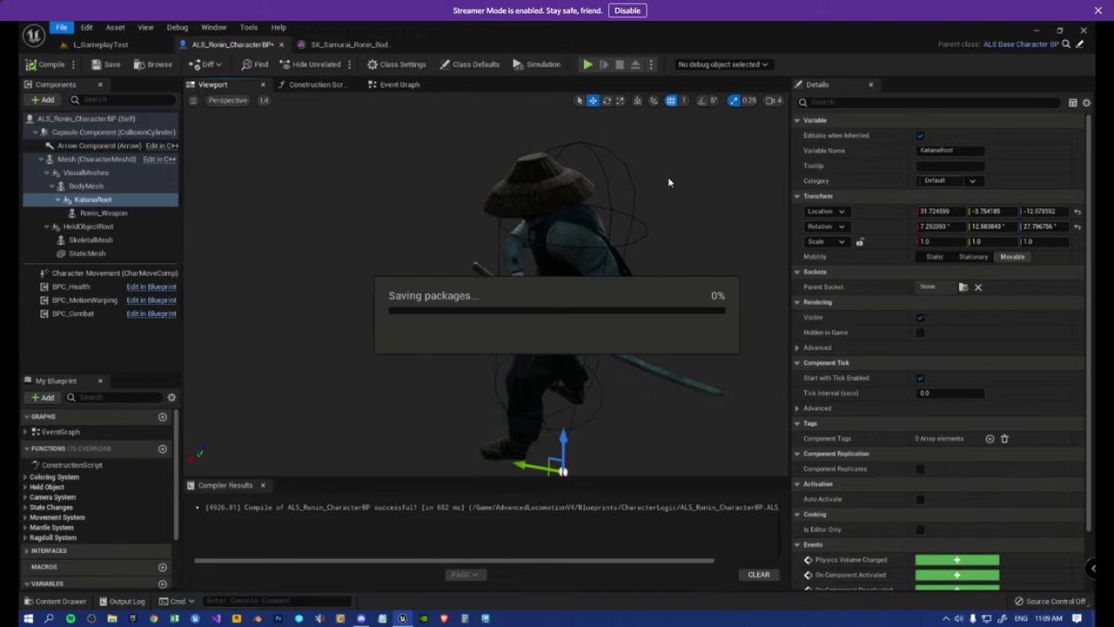
- Scrub the Initial Position of the Mesh component's equip animation to 0.8, checking the katana's fit in the hands along the way
left_click(94, 160)
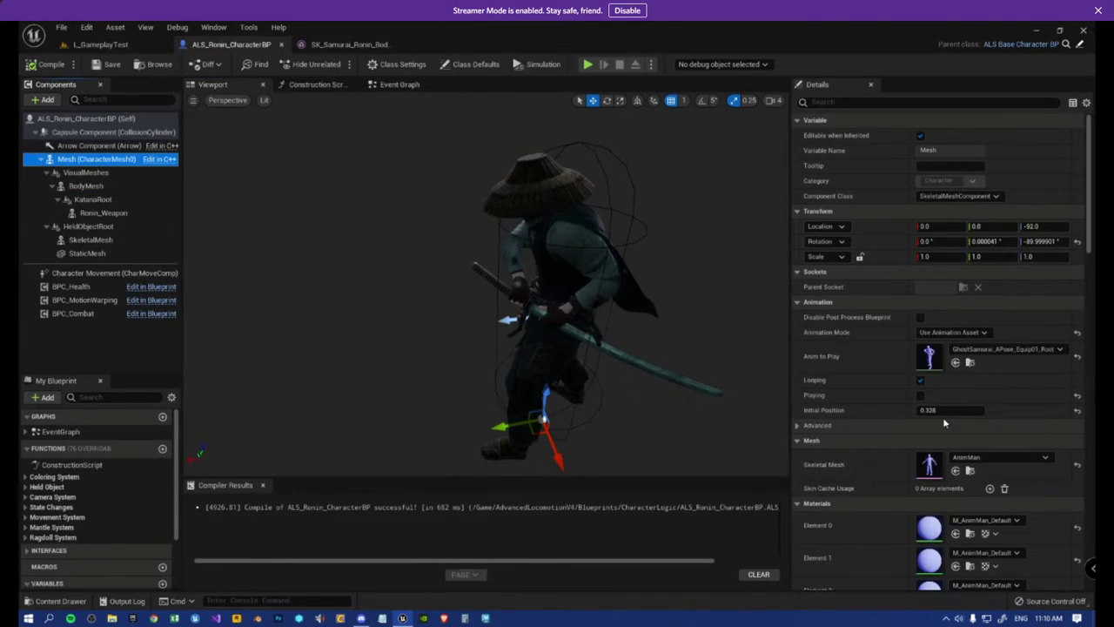
left_click_drag(945, 411, 958, 411)
right_click_drag(609, 322, 686, 360)
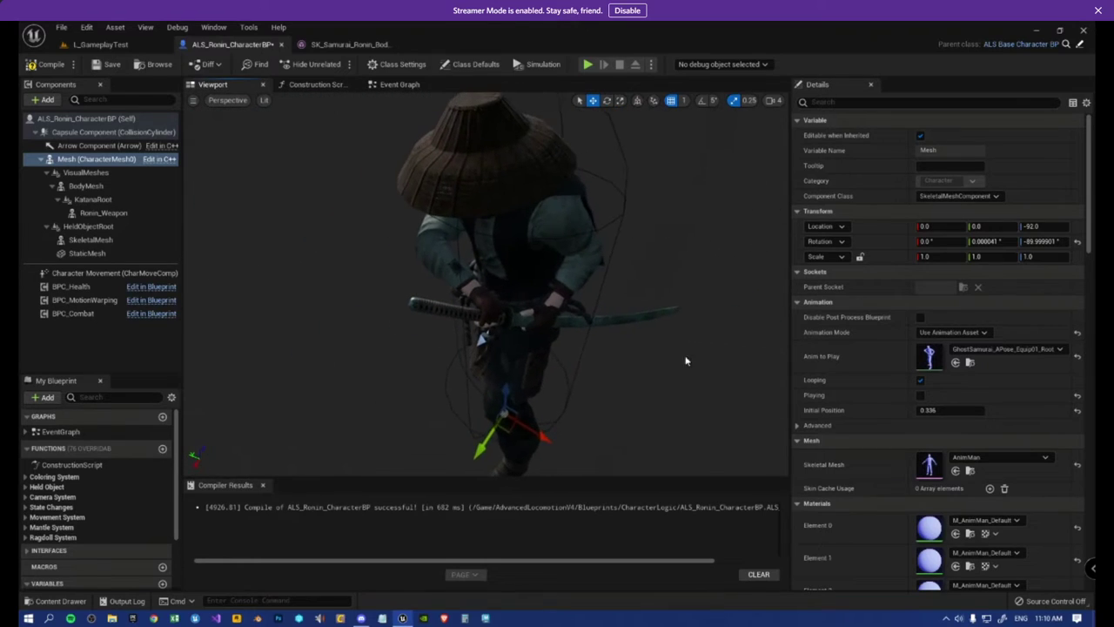
left_click_drag(926, 410, 952, 409)
left_click_drag(530, 376, 696, 392, "alt")
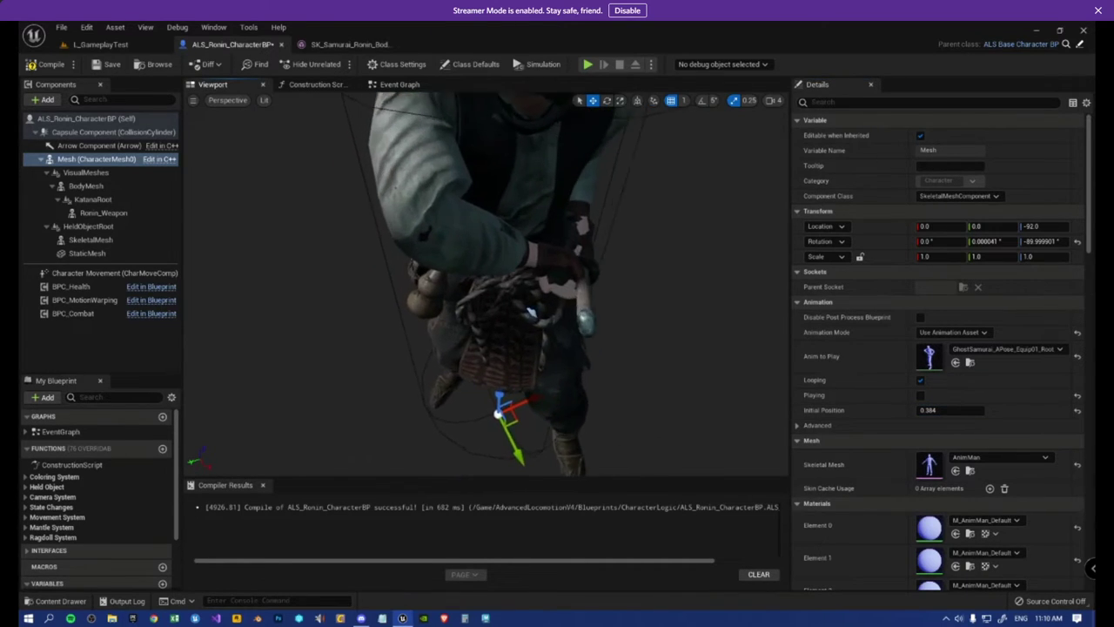
right_click_drag(530, 349, 392, 327)
left_click_drag(928, 409, 1084, 409)
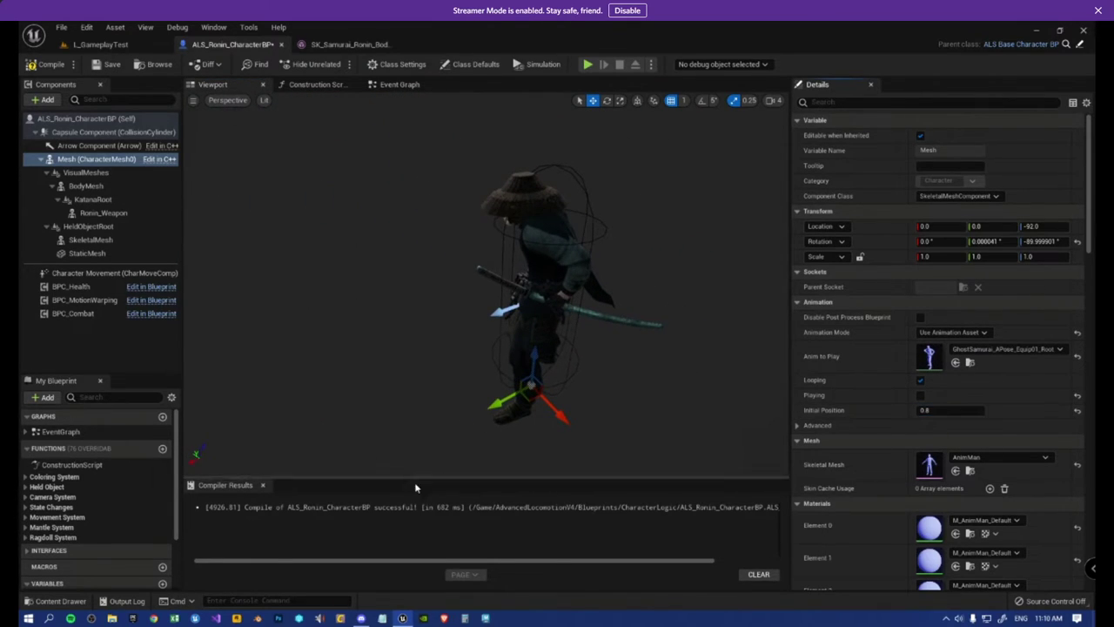
- Compile the Ronin character blueprint and save all modified assets
left_click(48, 65)
left_click(61, 28)
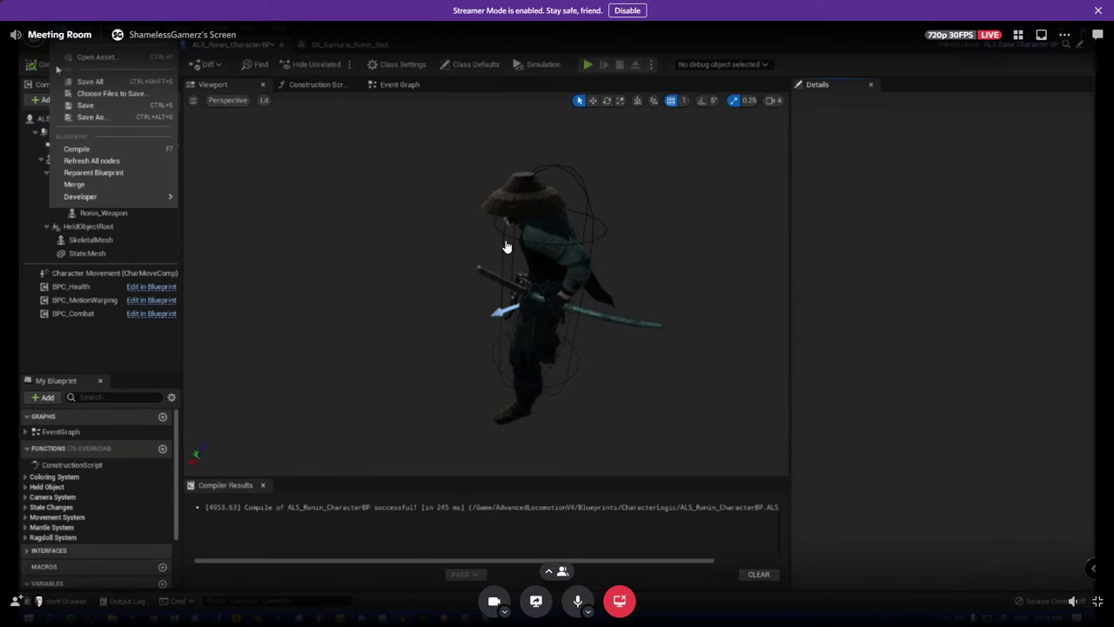
left_click(71, 82)
- Examine the katana at the waist up close while scrubbing the Mesh component's Initial Position to an earlier point of the equip animation
left_click(103, 213)
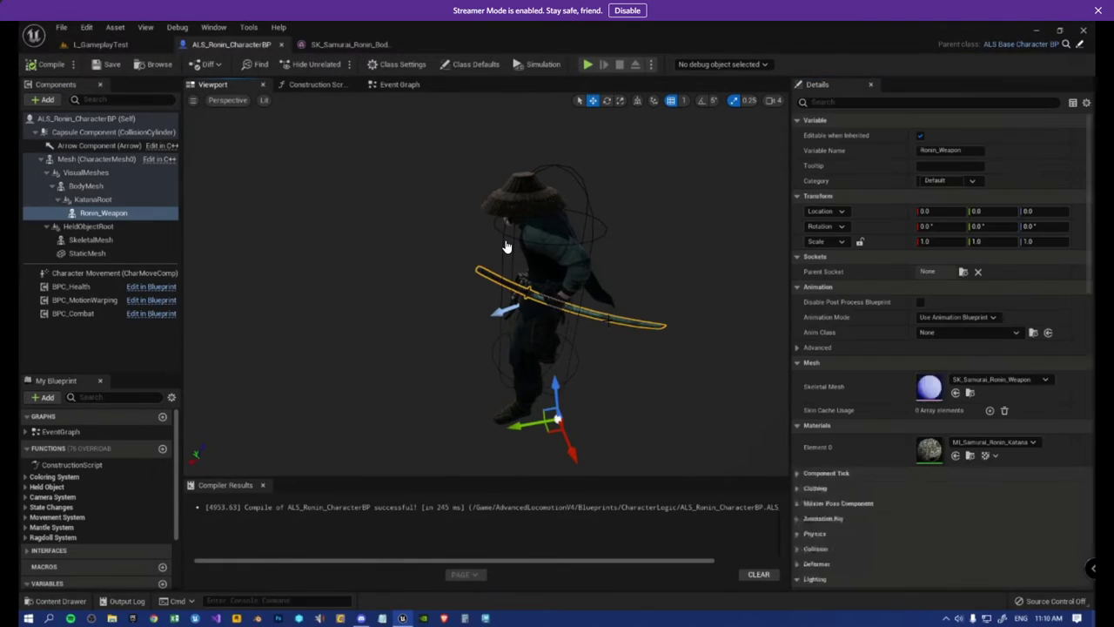
right_click_drag(507, 247, 531, 223)
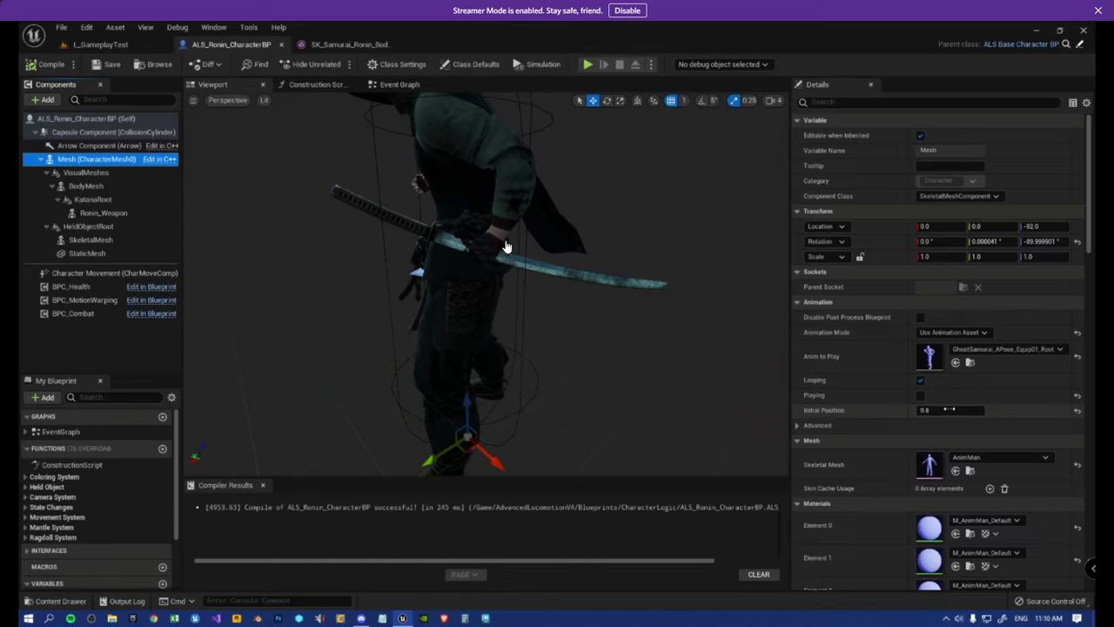
left_click_drag(948, 410, 924, 410)
- Rotate KatanaRoot slightly to adjust the katana's angle relative to the hands
left_click(552, 272)
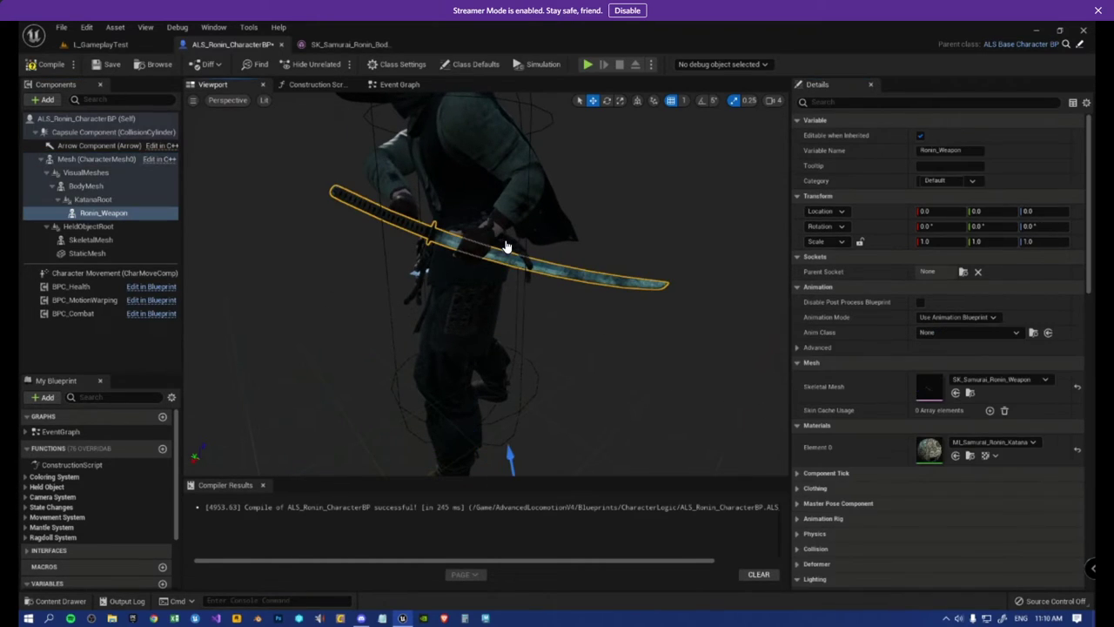
left_click(108, 200)
right_click_drag(591, 335, 590, 335)
key("e")
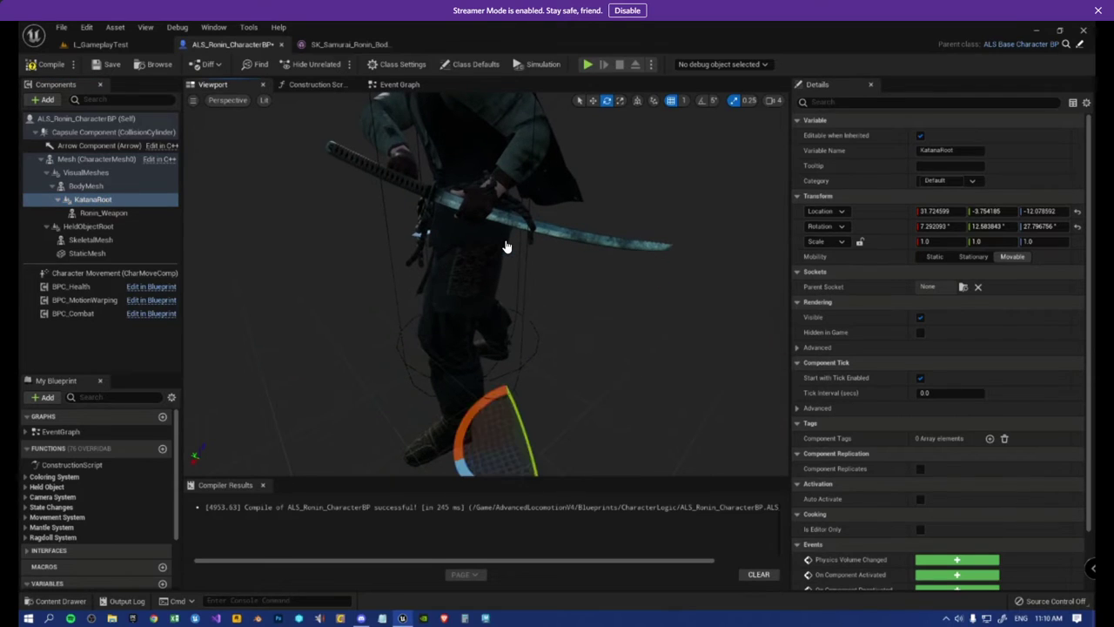
left_click_drag(473, 409, 494, 396)
- Switch to Discord, replace the drafted text in coding-2-do and send "I'll ping you later on when I complete this stuff"
left_click(362, 618)
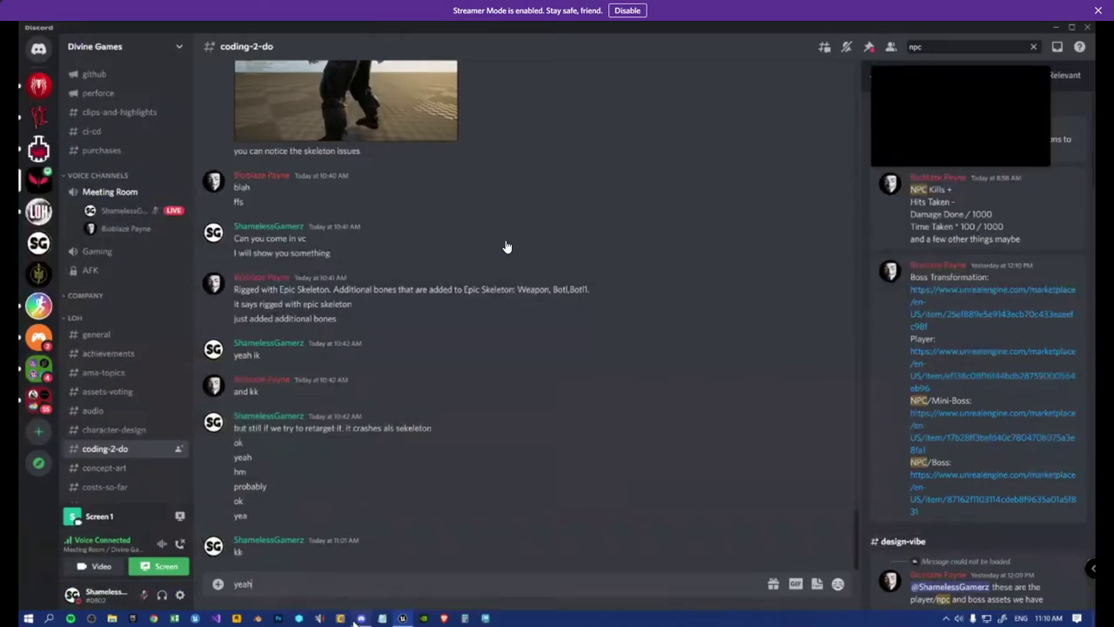
left_click_drag(255, 584, 218, 585)
type("I")
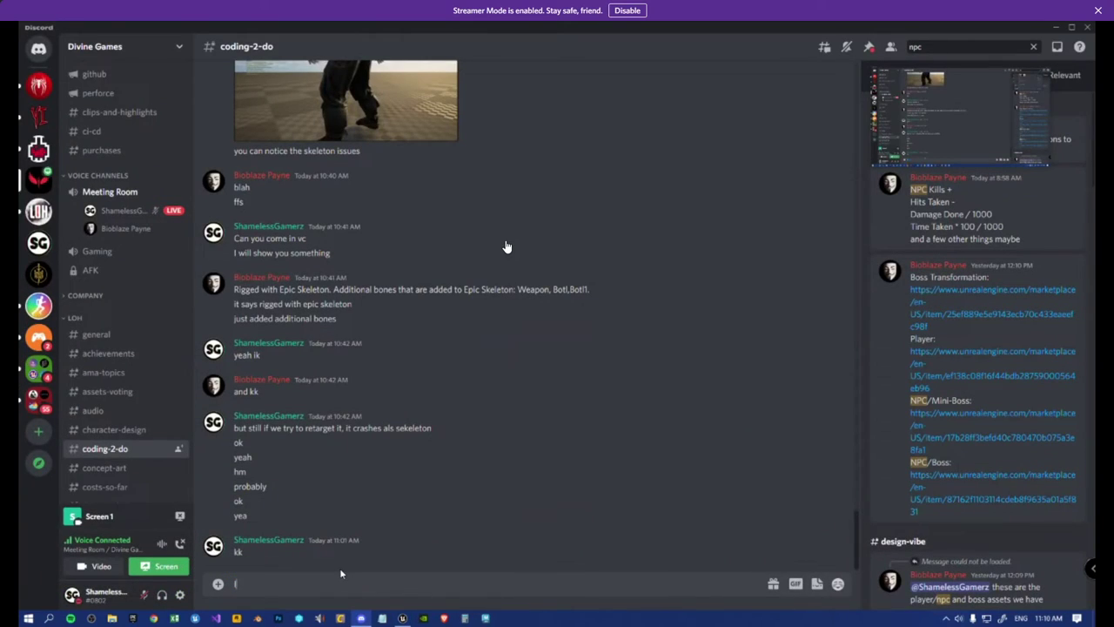
type("'ll plng ypu")
key("BackSpace")
key("BackSpace")
type("ou later on when I complete th")
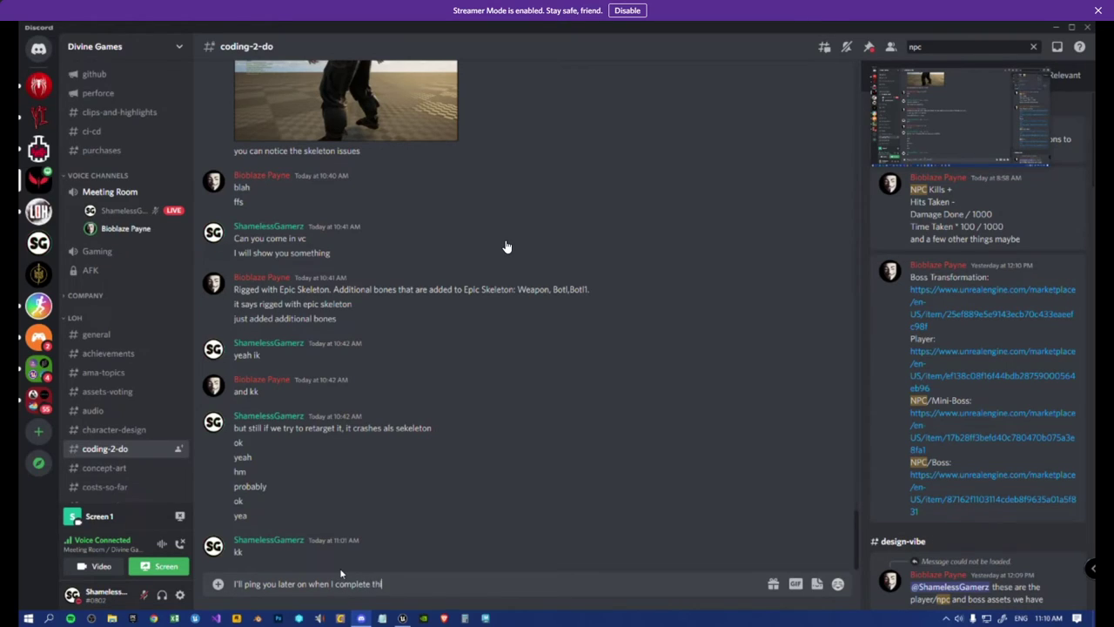
type("is stuff")
key("Return")
- Mention the teammate in the coding-2-do channel and send the follow-up messages "np" and "okay"
type("@")
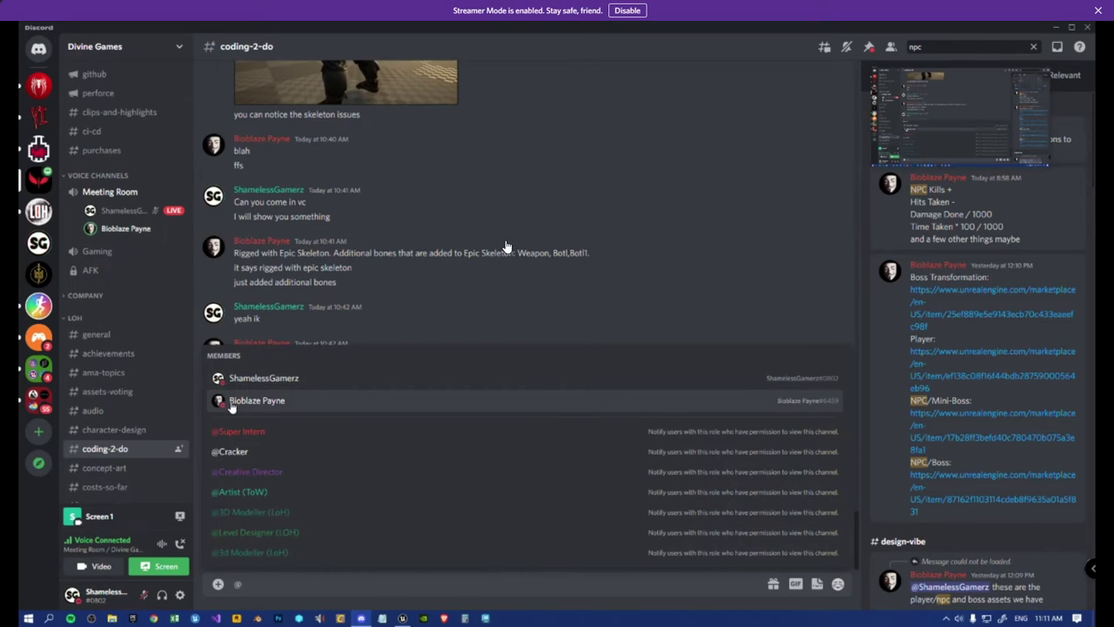
left_click(232, 402)
key("Return")
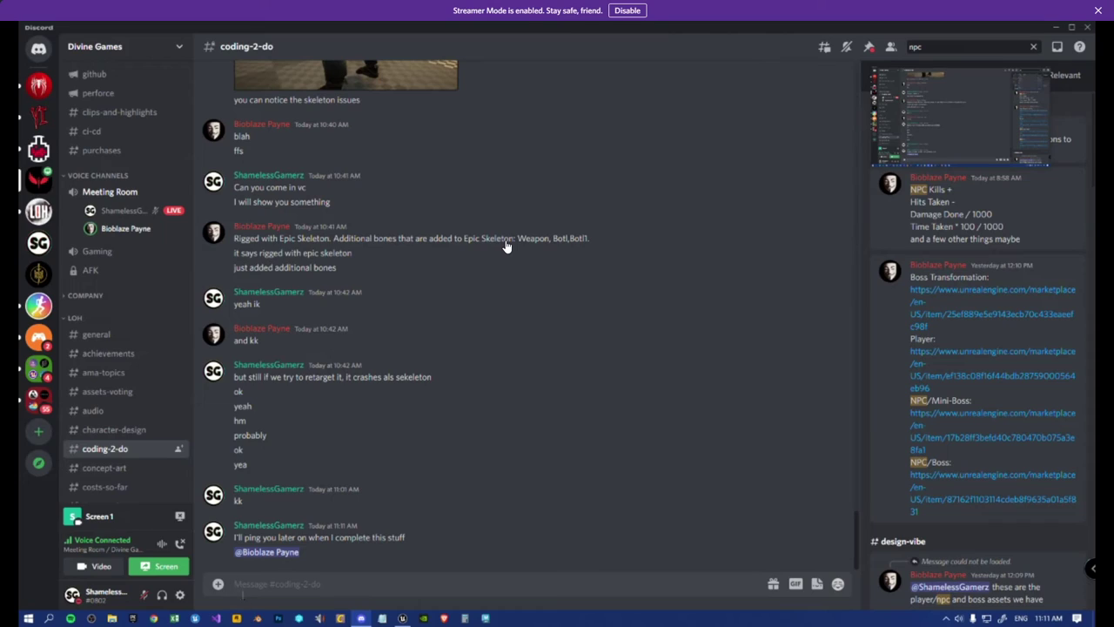
key("Return")
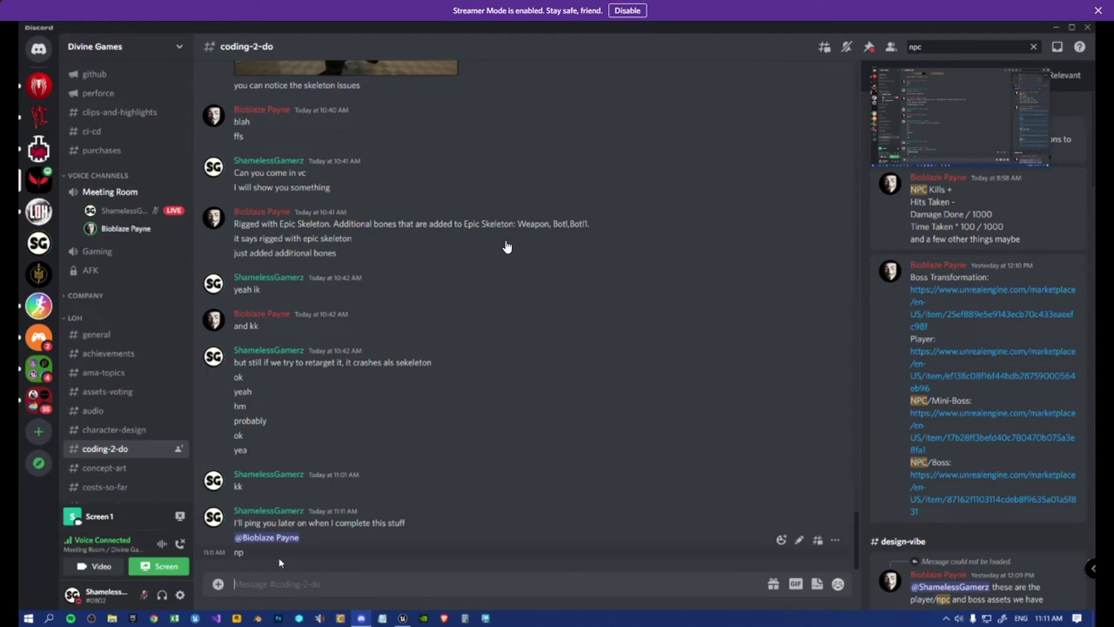
left_click_drag(280, 563, 278, 546)
left_click(239, 582)
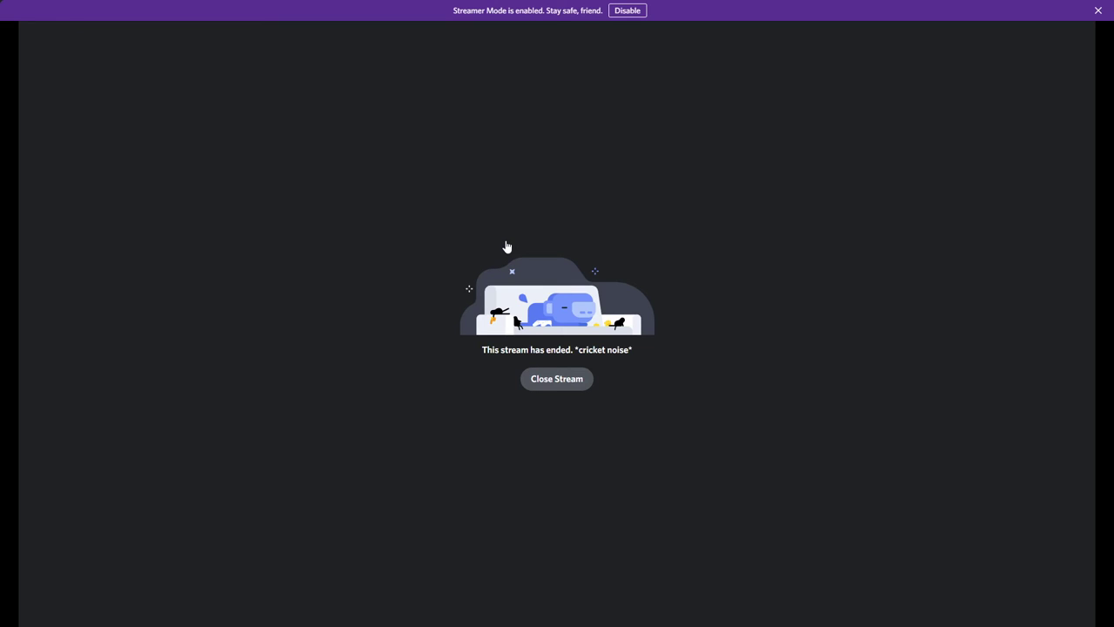
- Close the ended stream's full-screen view and open the coding-2-do channel
left_click(553, 383)
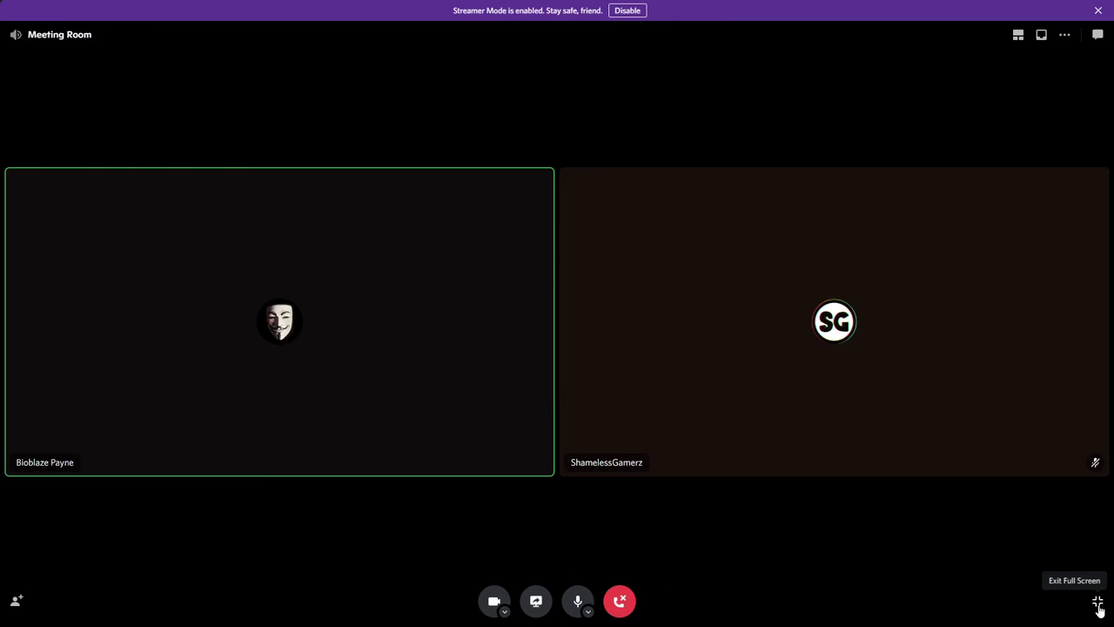
left_click(1098, 601)
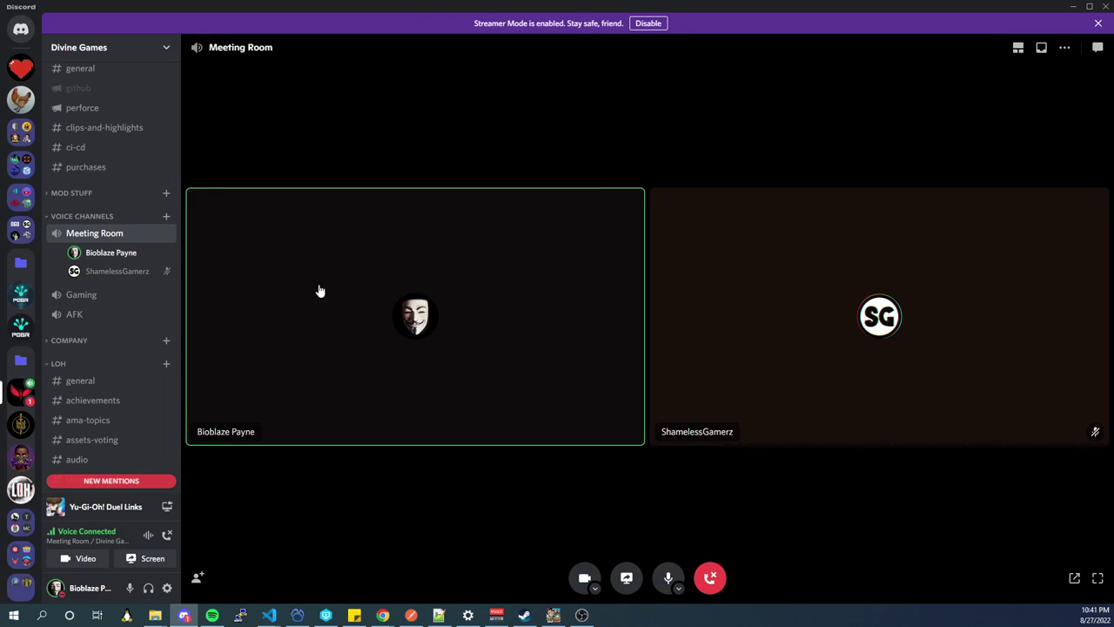
left_click(110, 483)
left_click(78, 468)
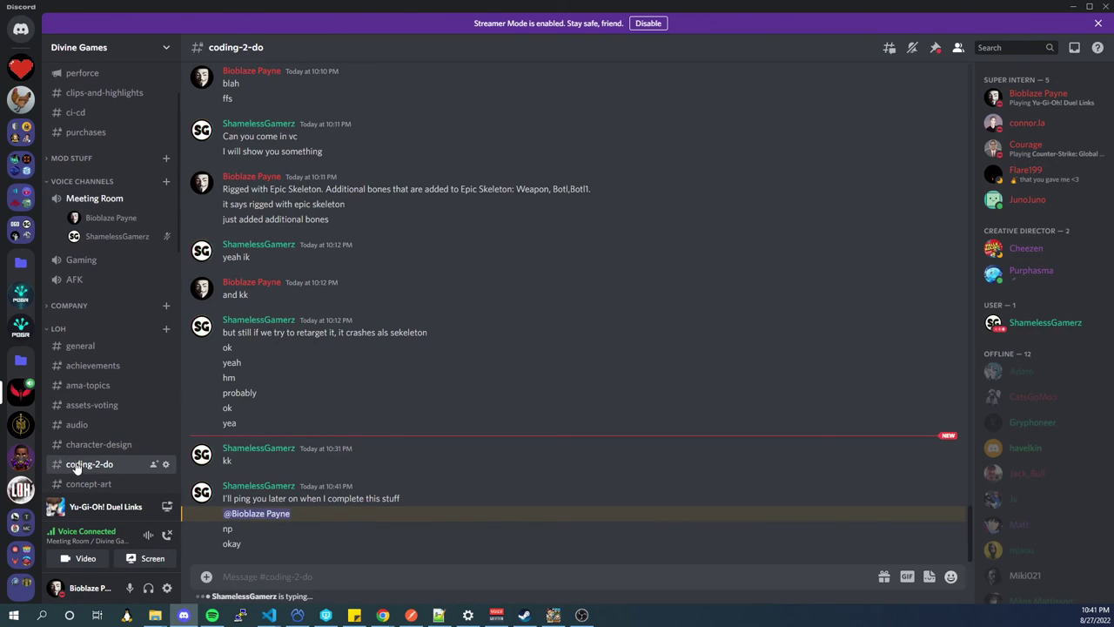